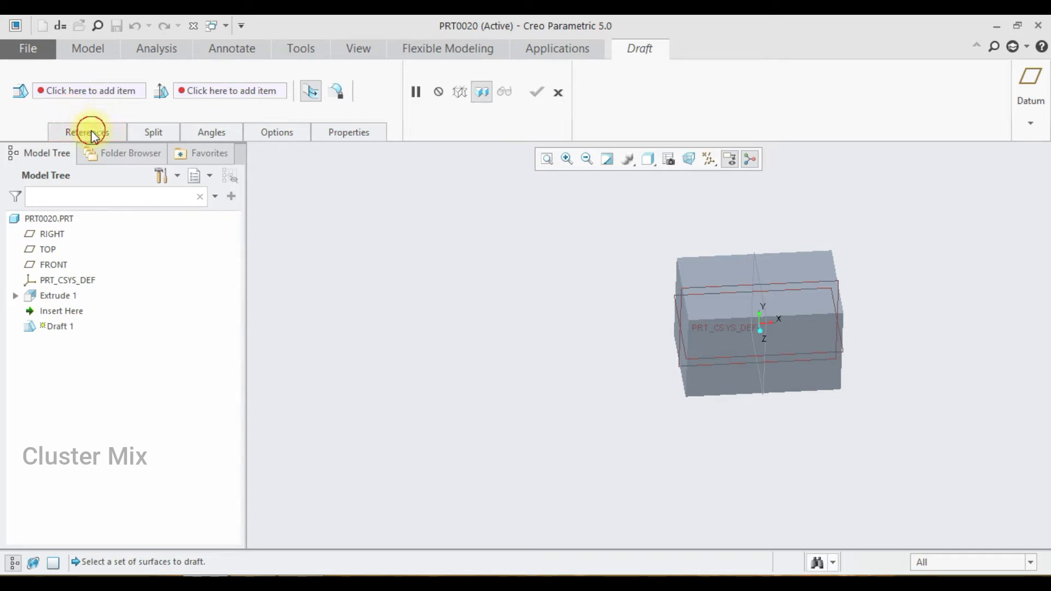
# Define the block's end face as the draft surface and its upper face as the draft hinge
pyautogui.click(91, 132)
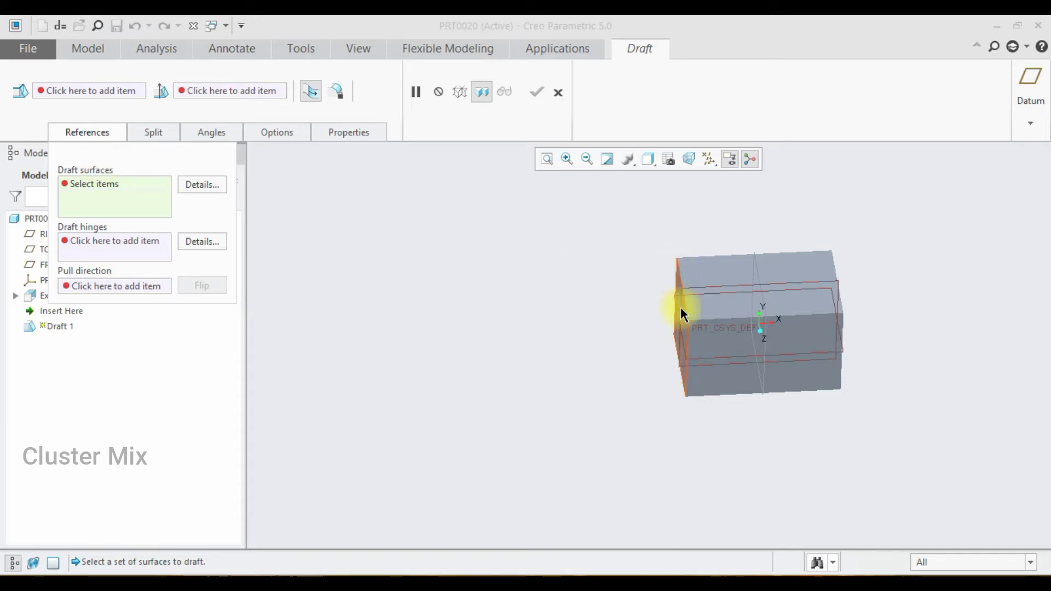
pyautogui.moveTo(815, 406); pyautogui.dragTo(741, 383, button='middle')
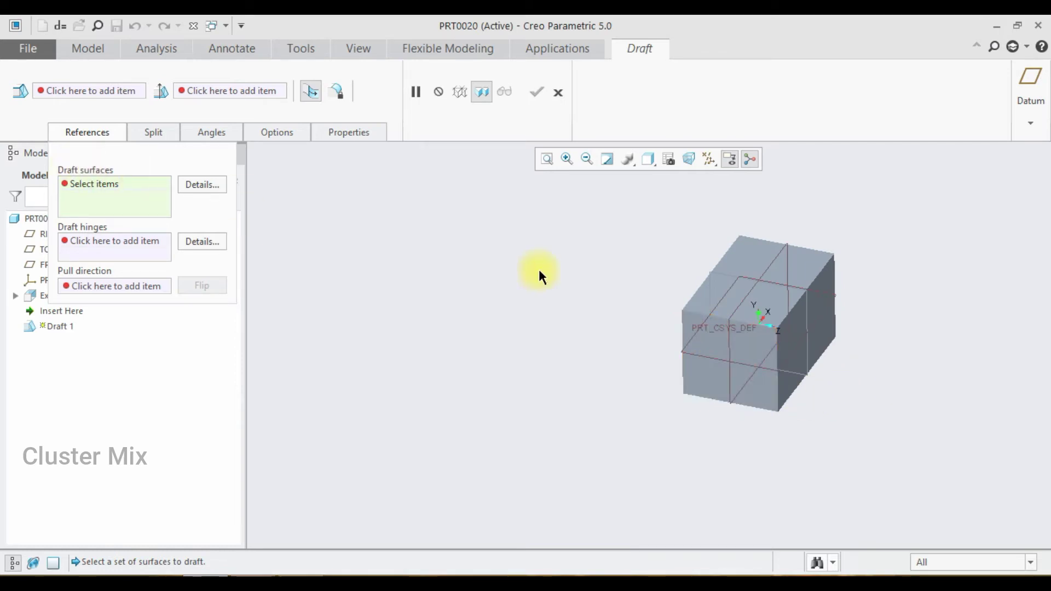
pyautogui.click(717, 360)
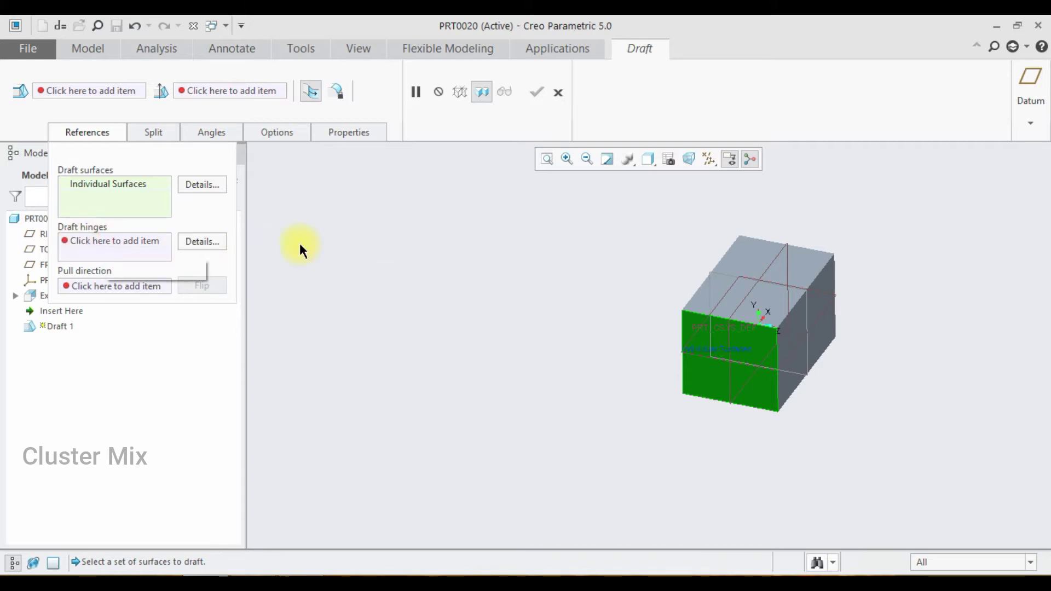
pyautogui.rightClick(348, 249)
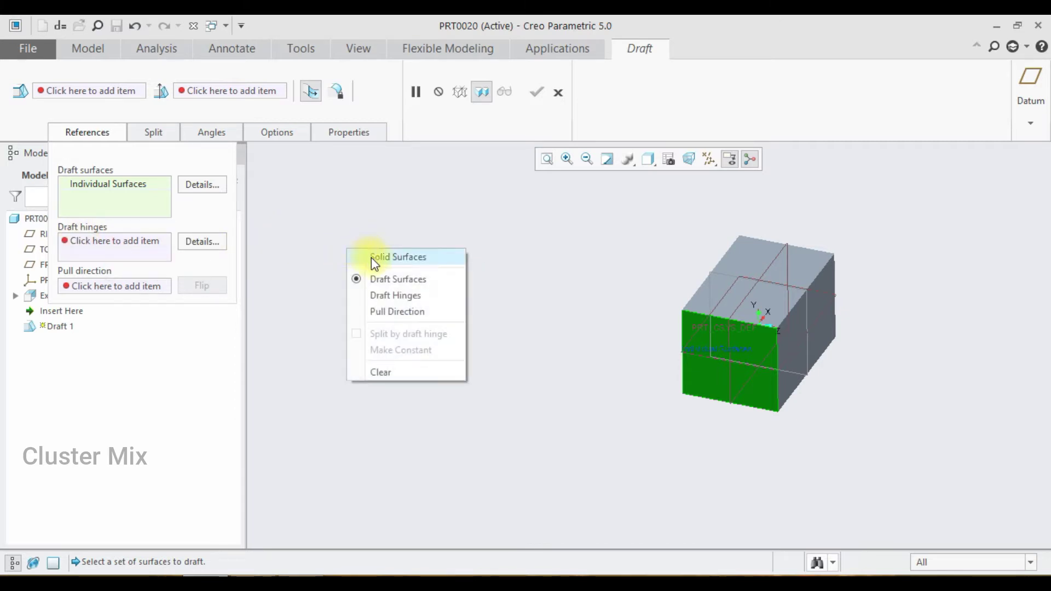
pyautogui.click(382, 300)
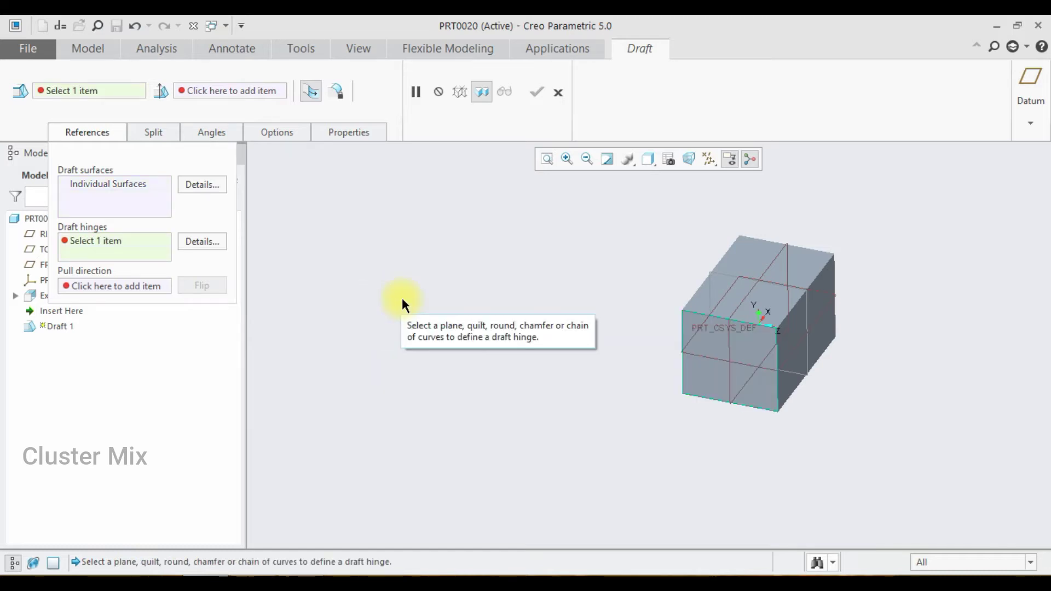
pyautogui.click(735, 286)
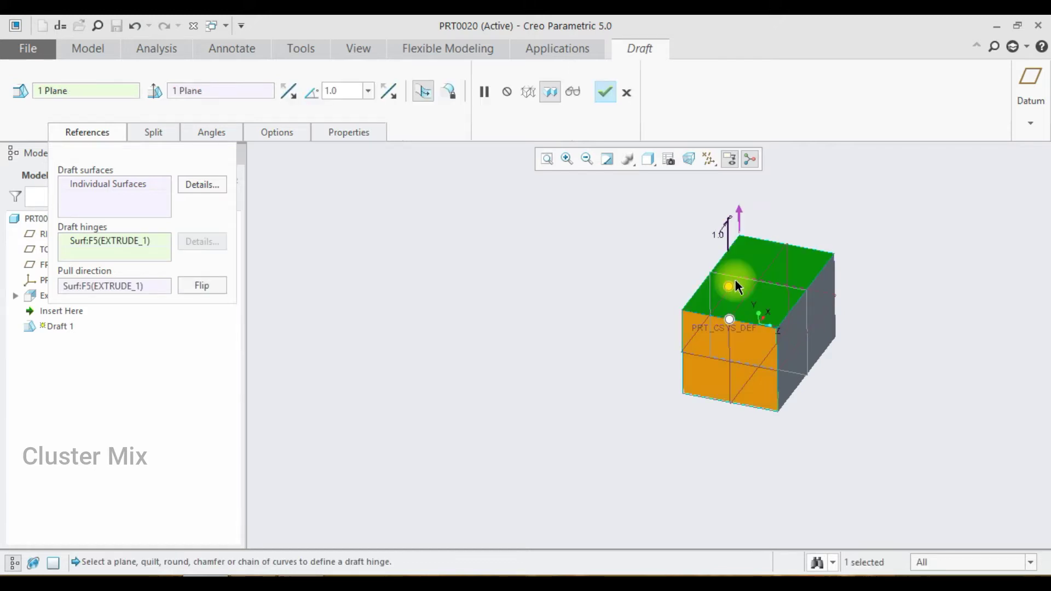
# Set the draft angle to 45 degrees and reverse the angle direction so the end face slopes inward
pyautogui.scroll(-2, 896, 217)
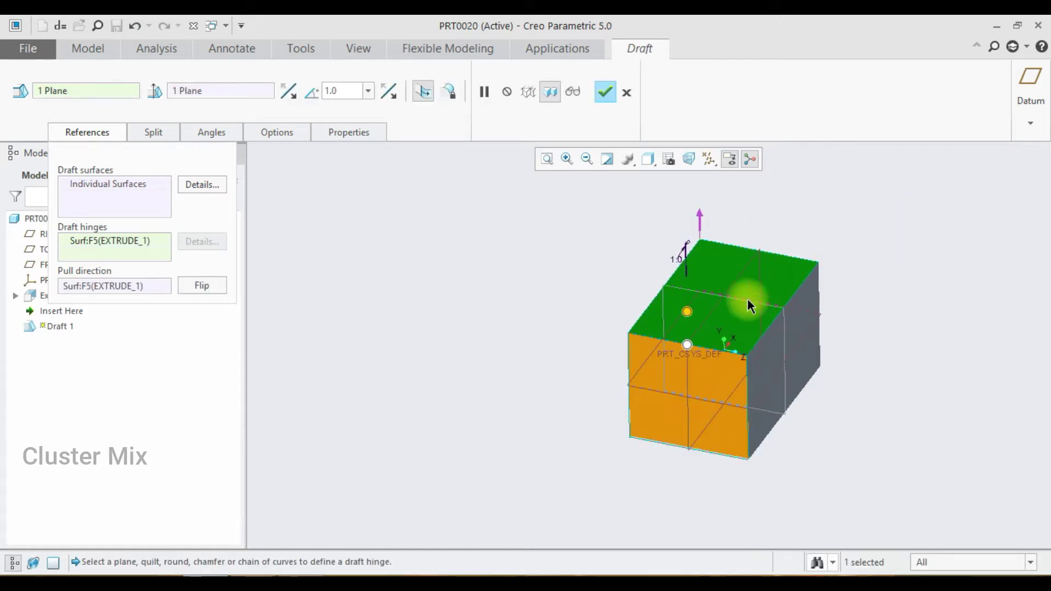
pyautogui.moveTo(733, 301); pyautogui.dragTo(781, 282, button='middle')
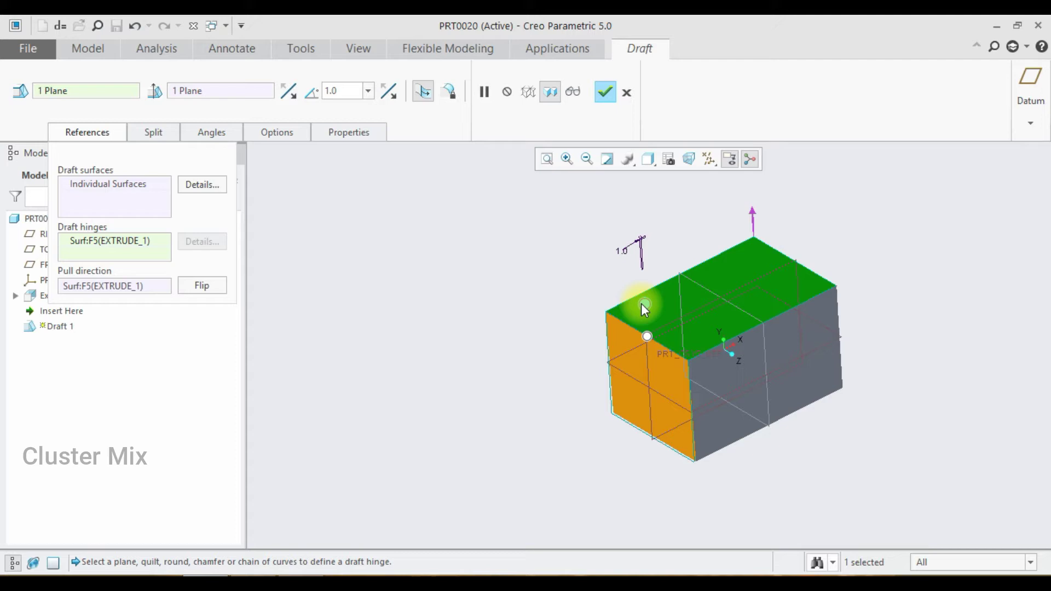
pyautogui.moveTo(644, 310); pyautogui.dragTo(684, 260)
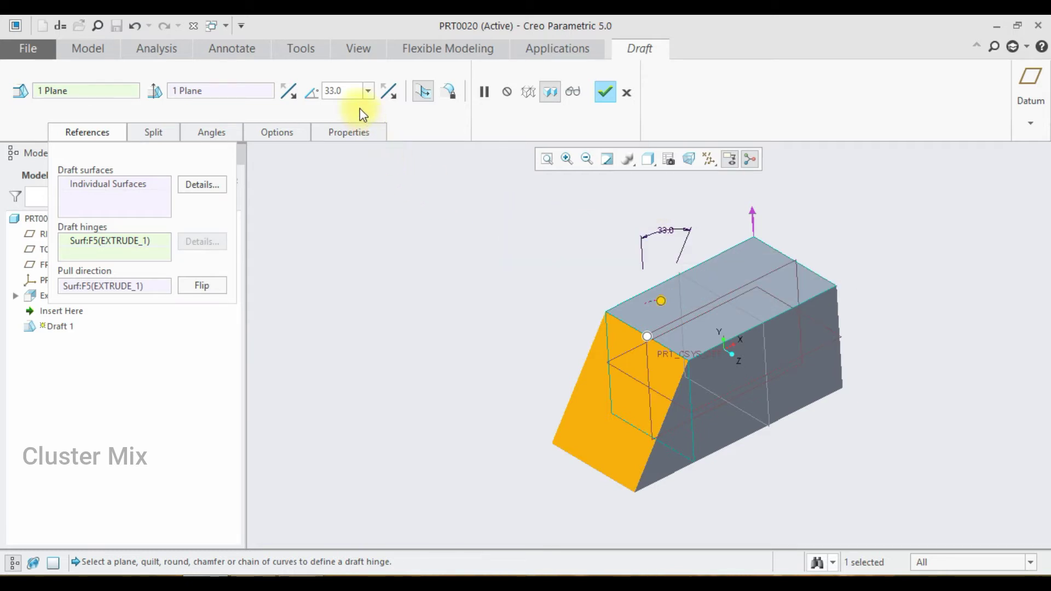
pyautogui.doubleClick(348, 90)
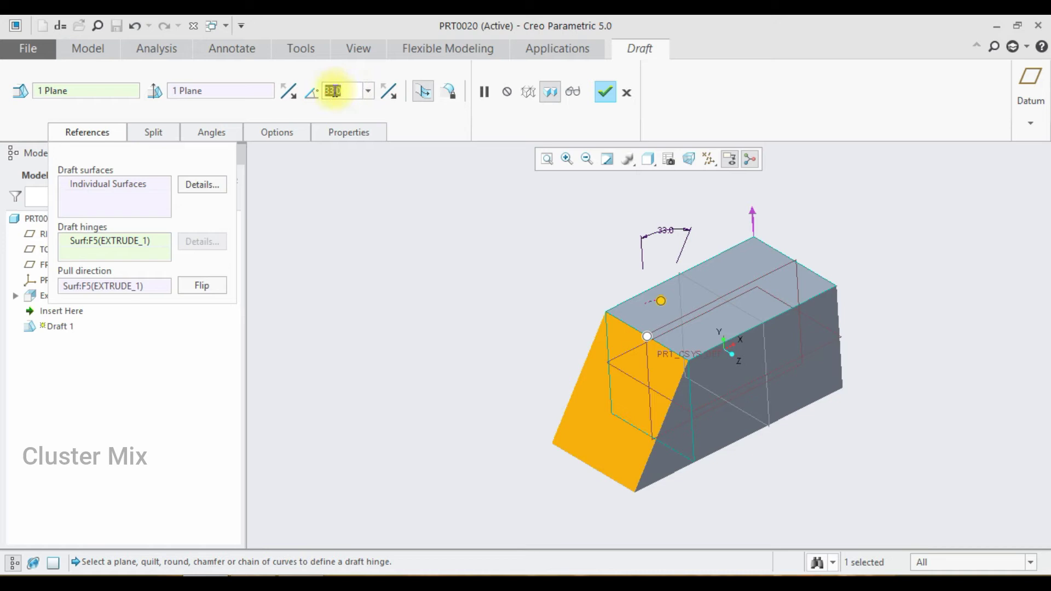
pyautogui.write('45')
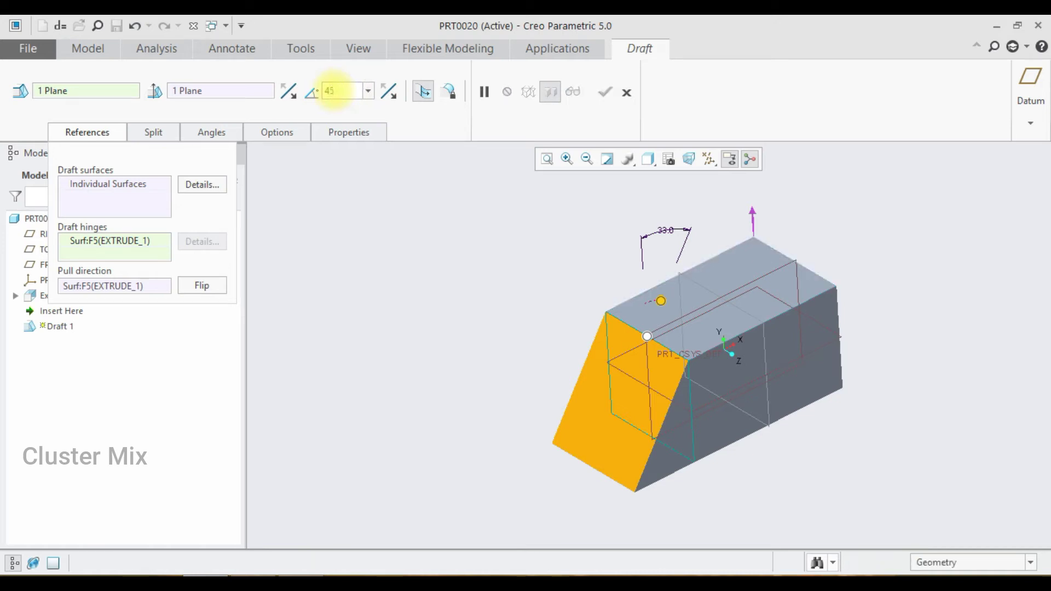
pyautogui.press('Return')
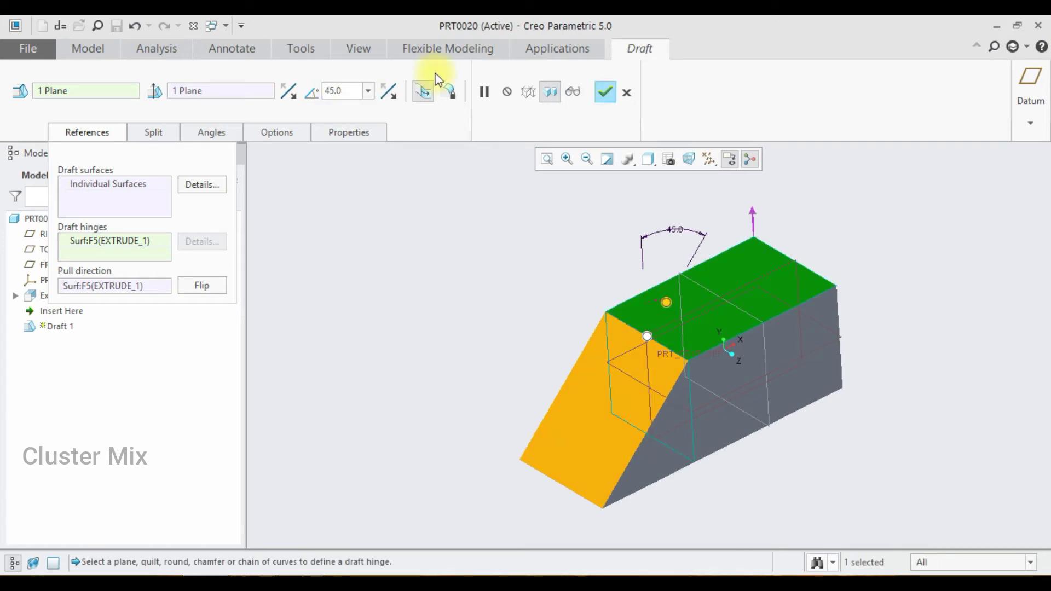
pyautogui.click(387, 92)
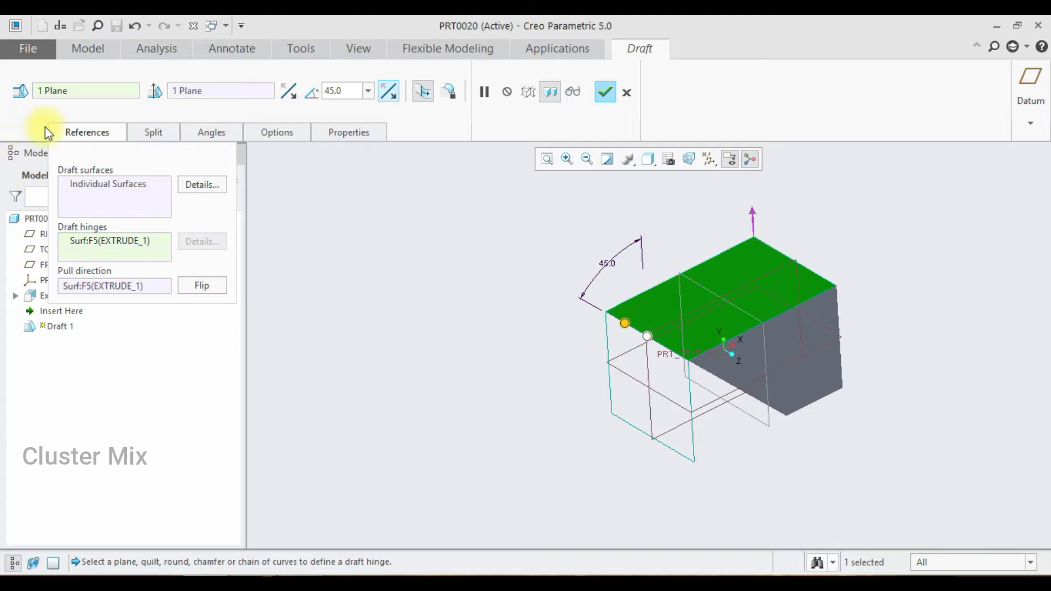
# Split the draft by draft hinge and replace the hinge reference with the TOP datum plane
pyautogui.click(150, 133)
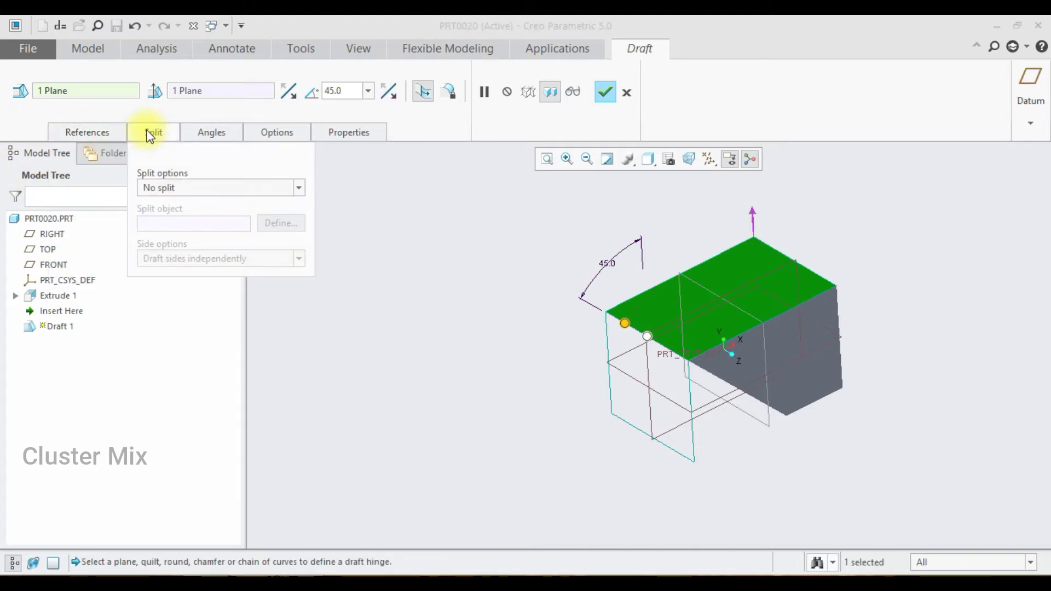
pyautogui.click(163, 185)
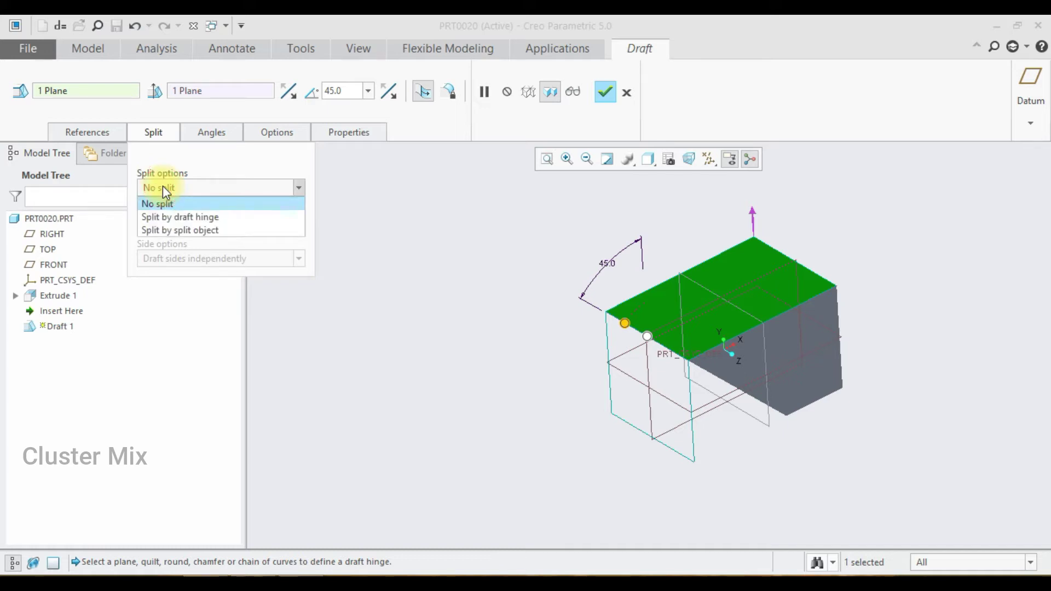
pyautogui.click(171, 217)
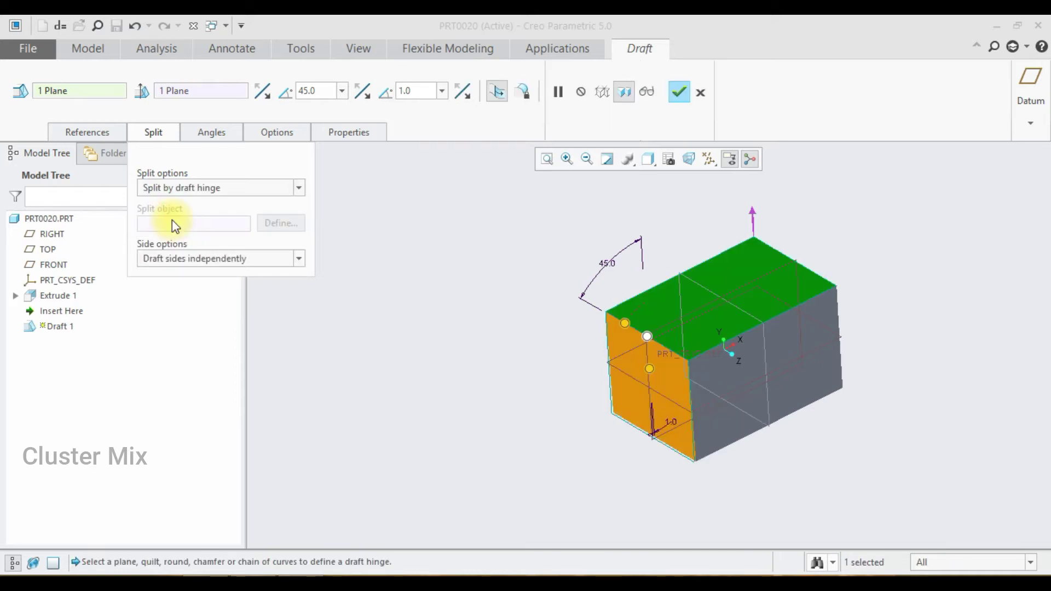
pyautogui.click(88, 131)
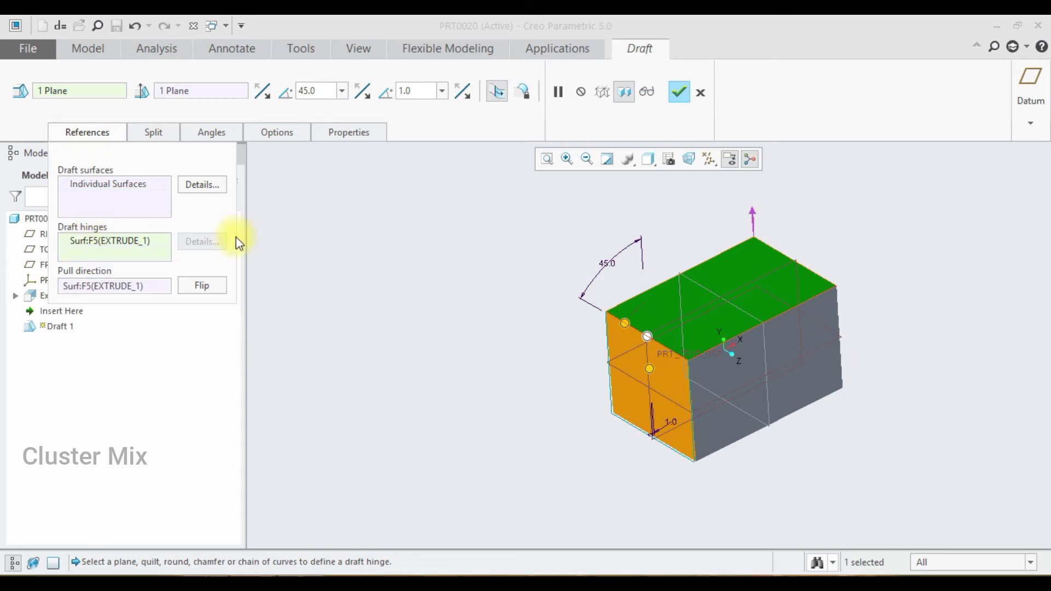
pyautogui.rightClick(121, 241)
pyautogui.click(153, 247)
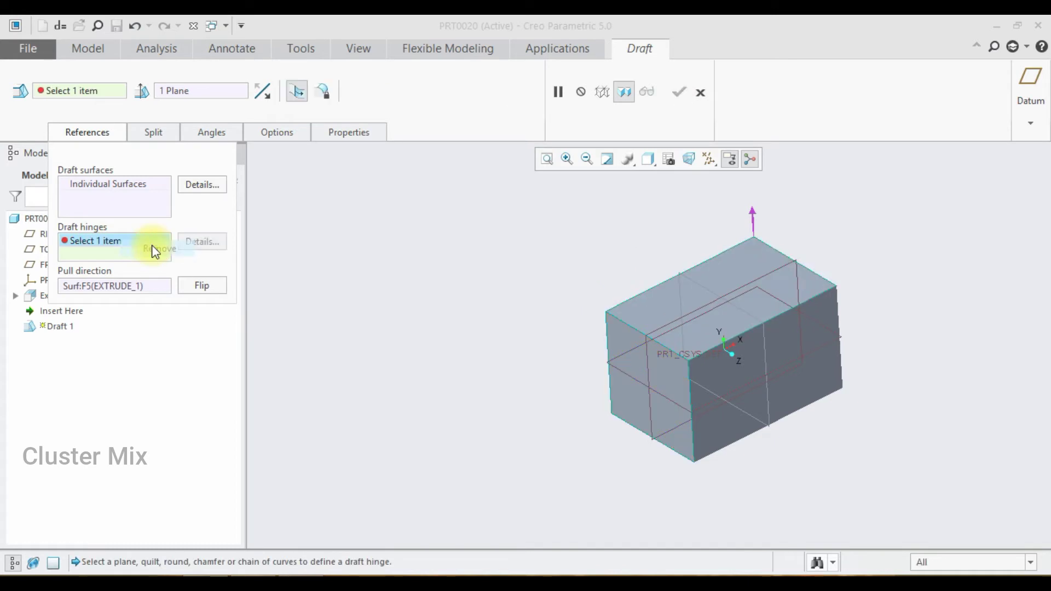
pyautogui.click(628, 376)
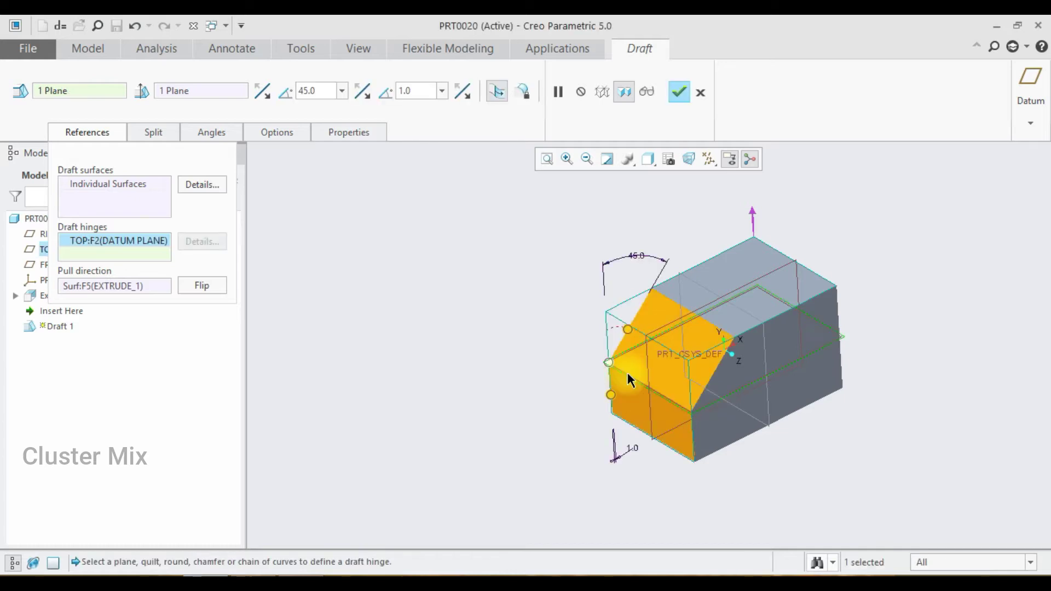
# Adjust the draft angles to 20 degrees above the TOP plane and 12 degrees below it
pyautogui.moveTo(904, 301)
pyautogui.mouseDown(button='middle')
pyautogui.moveTo(882, 304)
pyautogui.moveTo(898, 307)
pyautogui.mouseUp(button='middle')
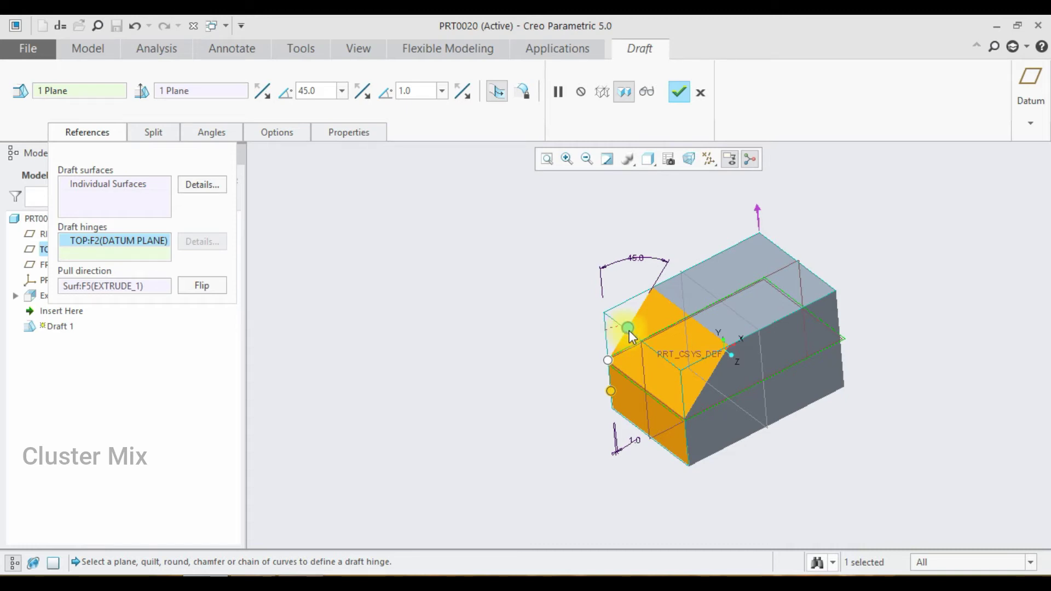
pyautogui.moveTo(628, 326)
pyautogui.mouseDown()
pyautogui.moveTo(699, 307)
pyautogui.moveTo(628, 336)
pyautogui.moveTo(614, 329)
pyautogui.mouseUp()
pyautogui.moveTo(611, 392); pyautogui.dragTo(618, 404)
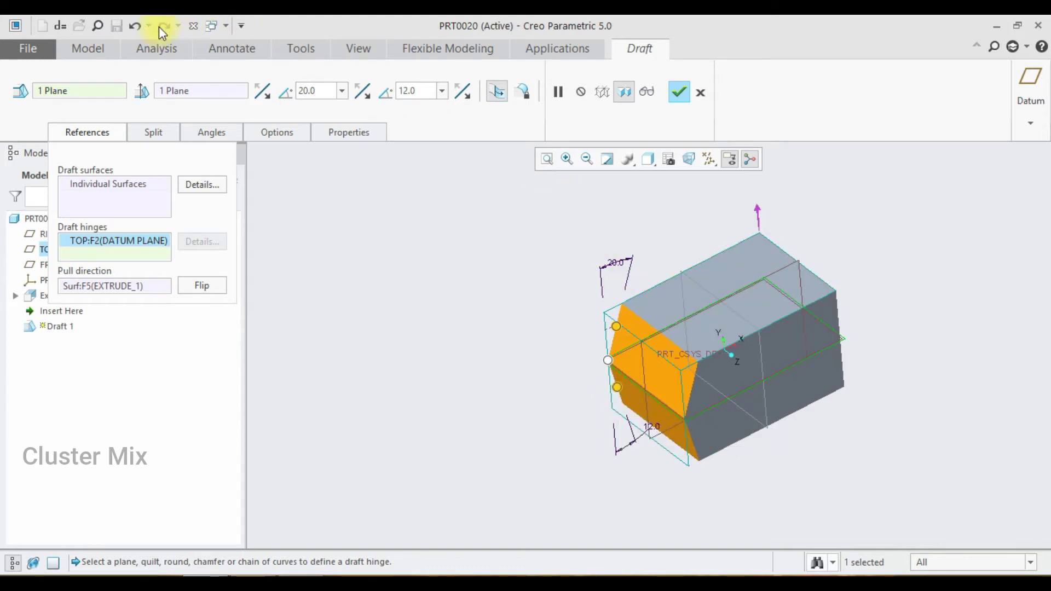
# Choose Draft sides dependently as the side option and increase the shared draft angle to 67 degrees
pyautogui.click(153, 133)
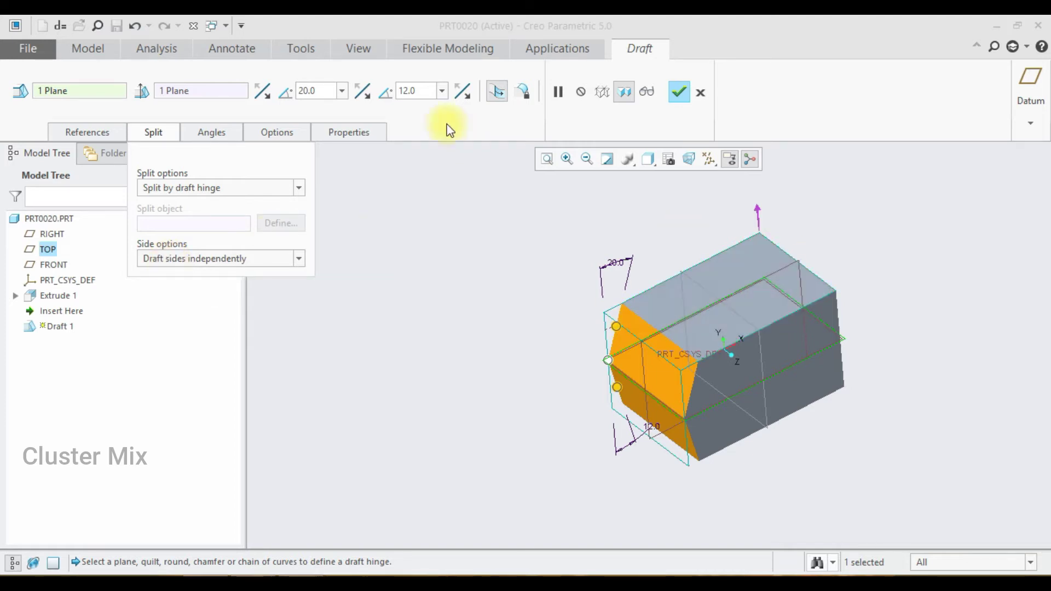
pyautogui.click(408, 90)
pyautogui.click(301, 91)
pyautogui.click(221, 259)
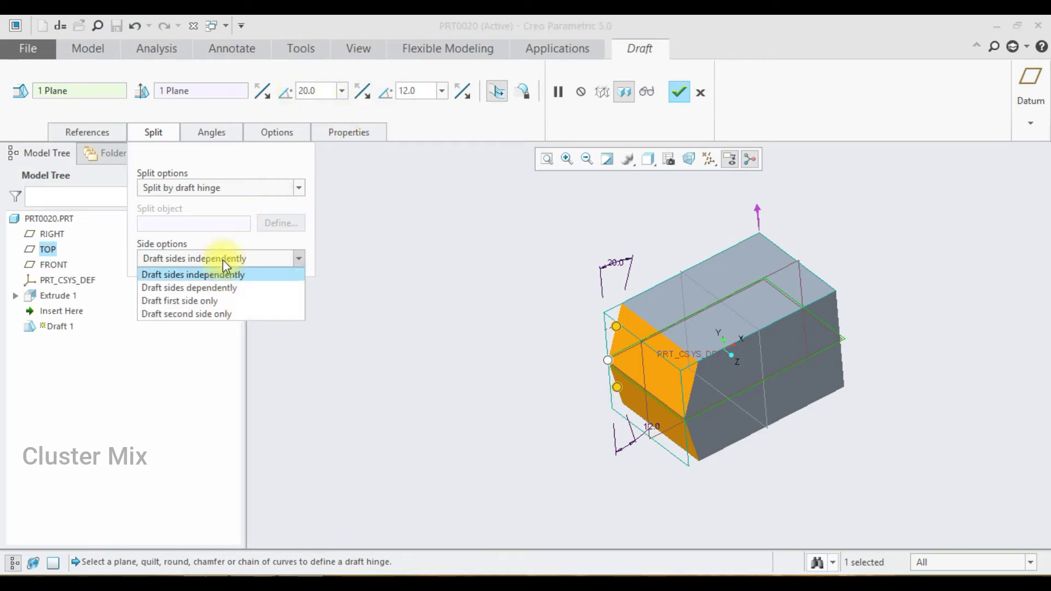
pyautogui.click(230, 287)
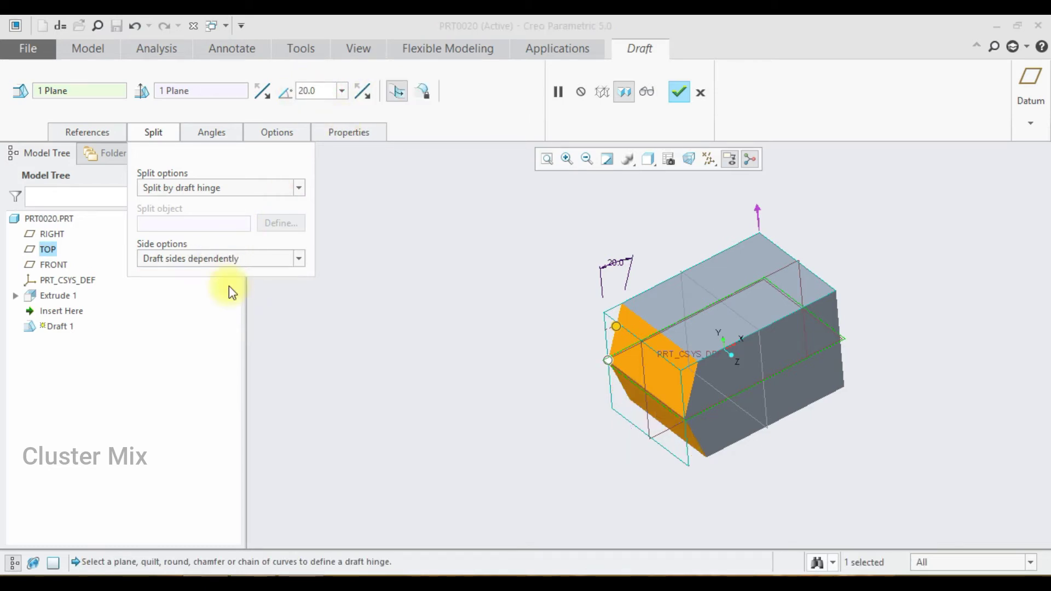
pyautogui.moveTo(883, 288)
pyautogui.mouseDown(button='middle')
pyautogui.moveTo(833, 260)
pyautogui.moveTo(832, 292)
pyautogui.moveTo(849, 262)
pyautogui.moveTo(843, 276)
pyautogui.mouseUp(button='middle')
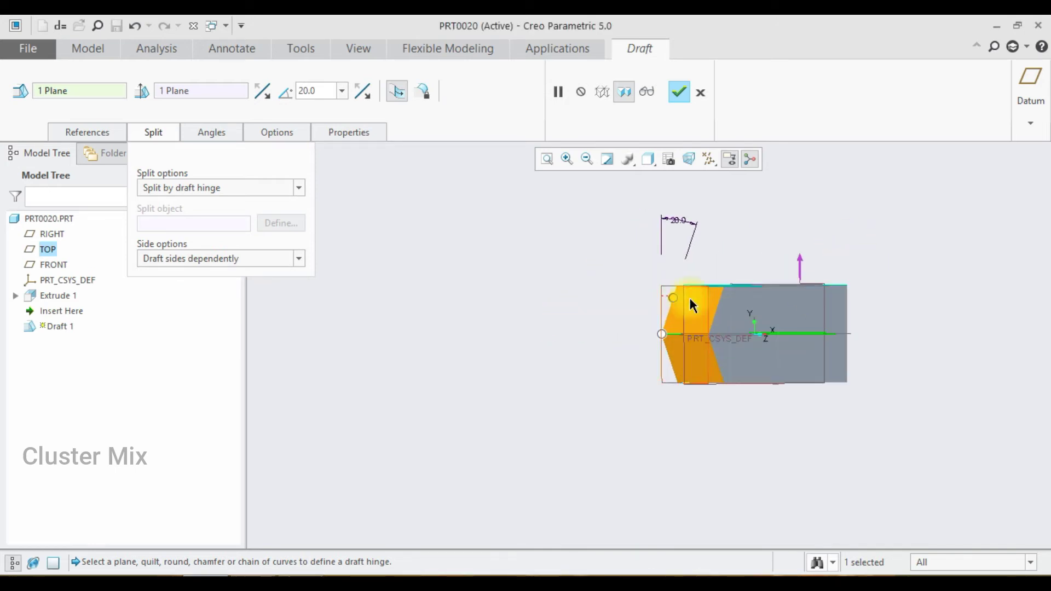
pyautogui.moveTo(675, 303); pyautogui.dragTo(705, 323)
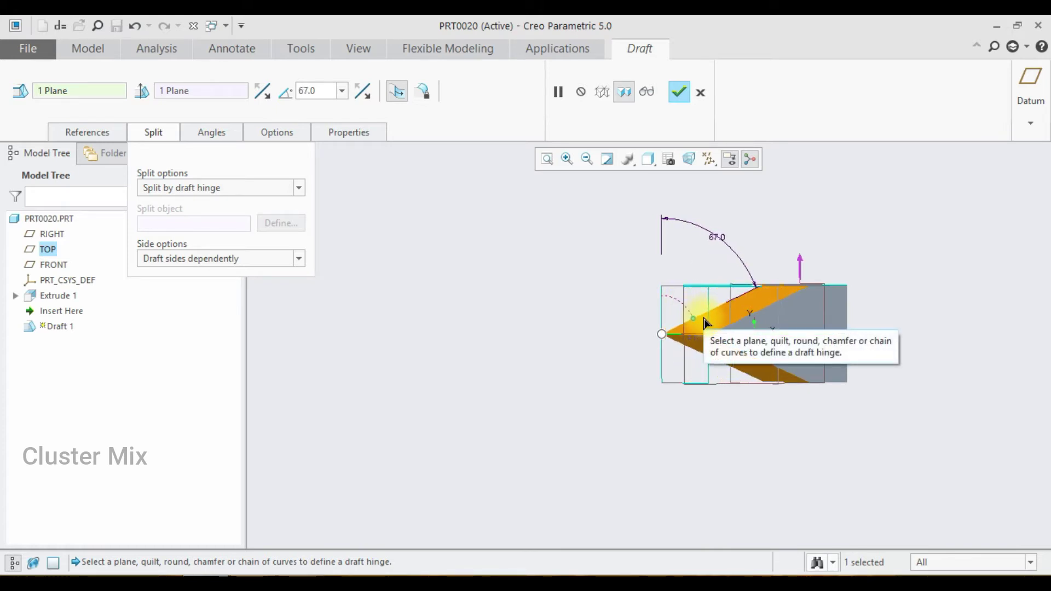
# Choose Draft first side only and tilt the upper half of the end face outward by 35 degrees
pyautogui.click(225, 257)
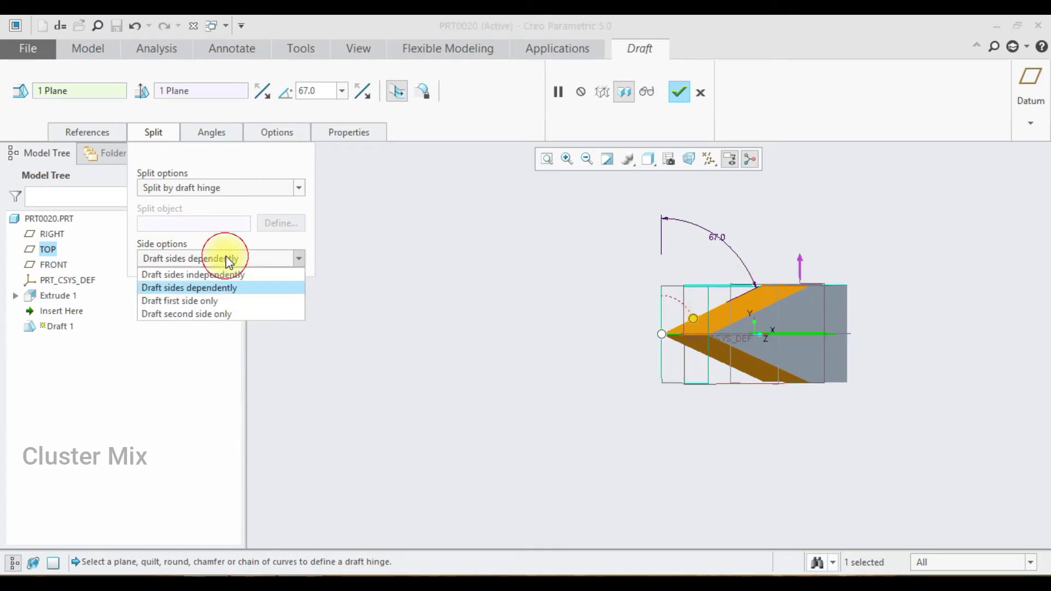
pyautogui.click(214, 300)
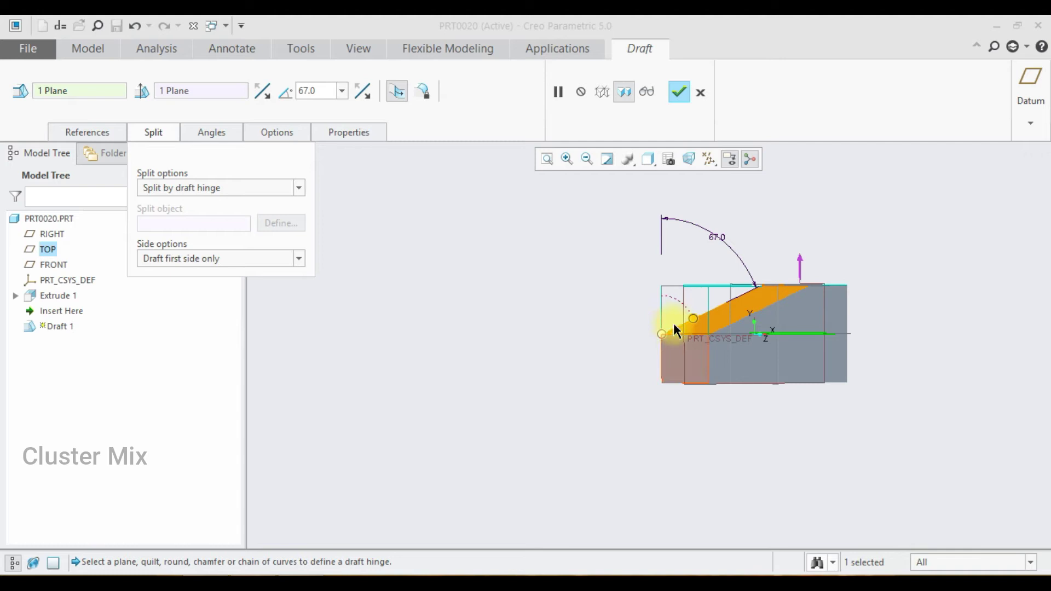
pyautogui.moveTo(693, 319); pyautogui.dragTo(648, 324)
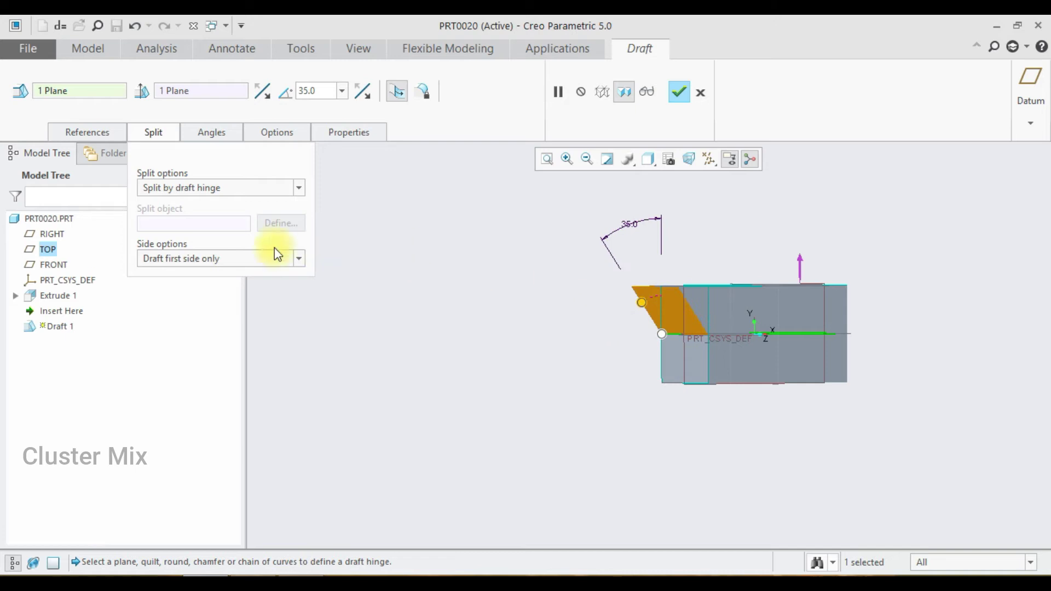
# Choose Draft second side only and tilt the lower half of the end face outward by 30 degrees
pyautogui.click(231, 260)
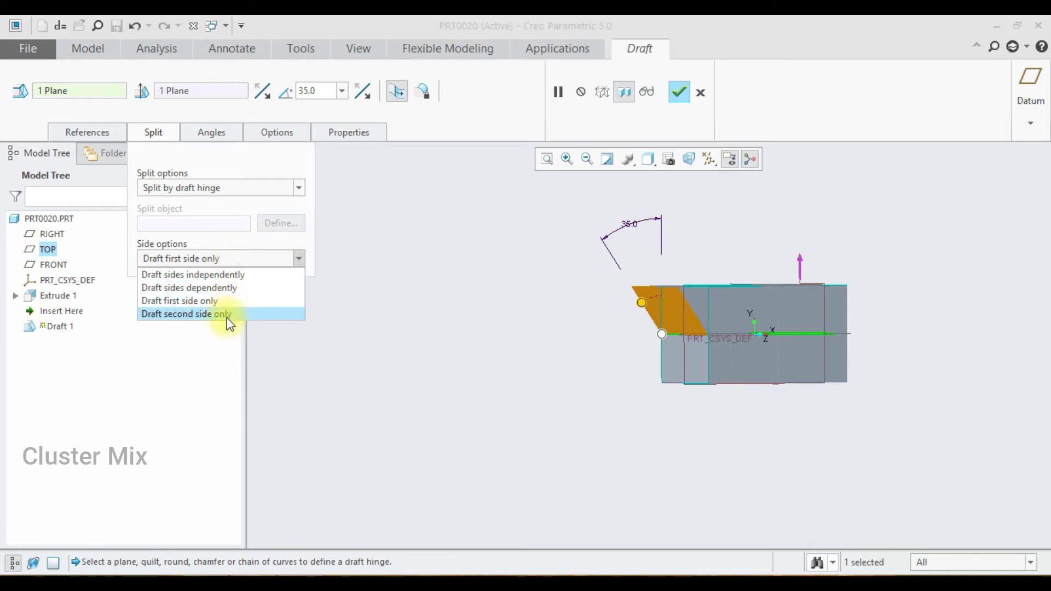
pyautogui.click(225, 315)
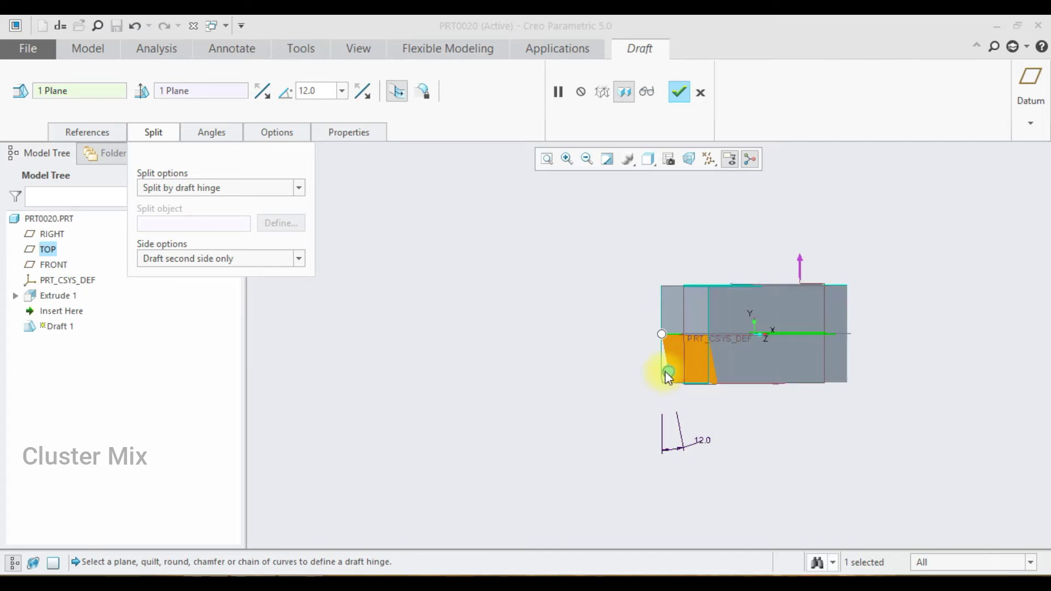
pyautogui.moveTo(672, 376); pyautogui.dragTo(646, 354)
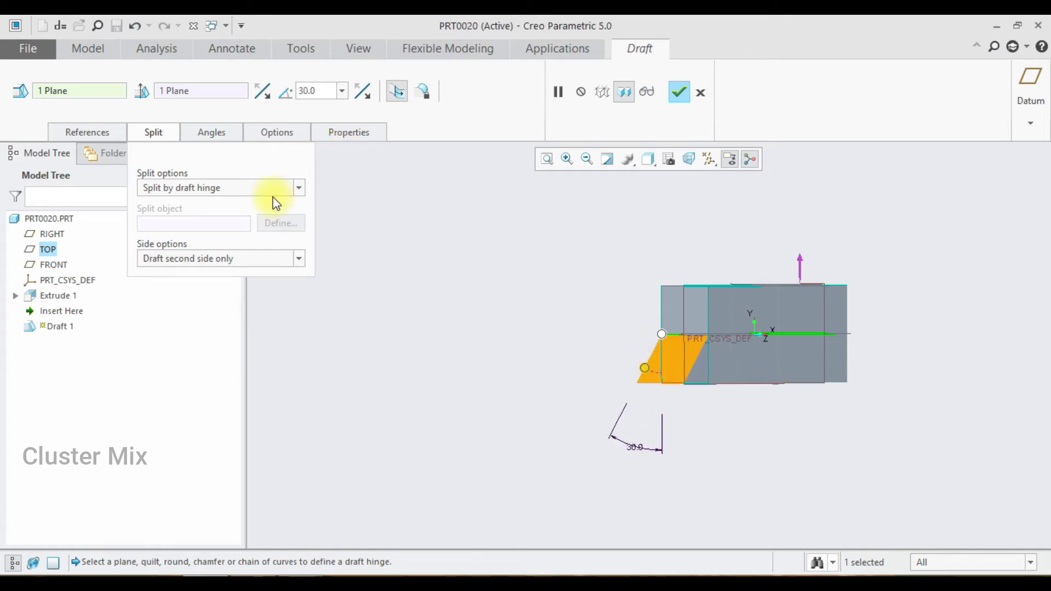
# Change the split option to Split by split object and return the model to its default orientation
pyautogui.click(267, 184)
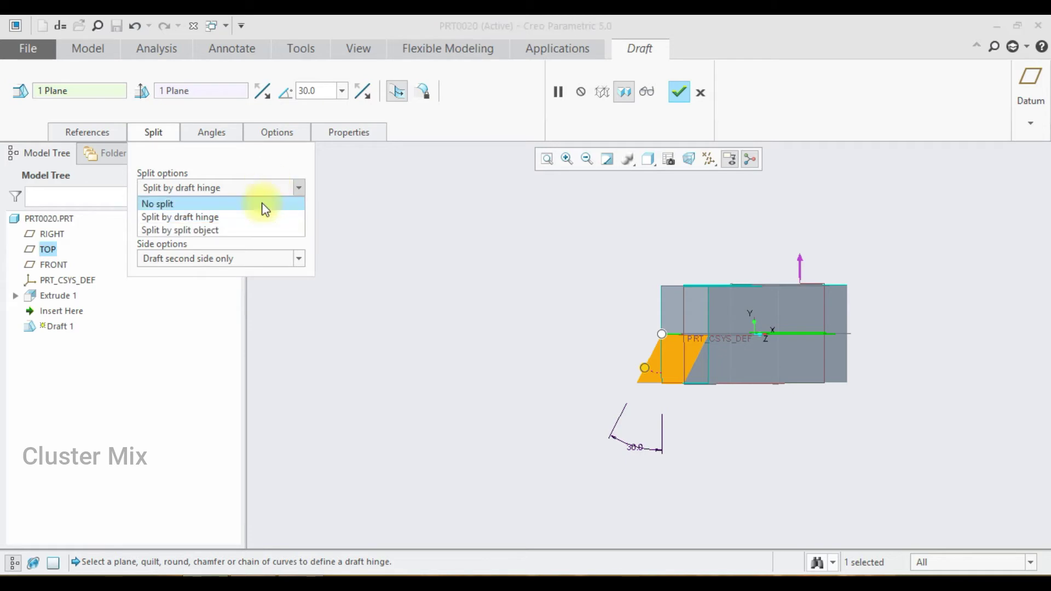
pyautogui.click(255, 231)
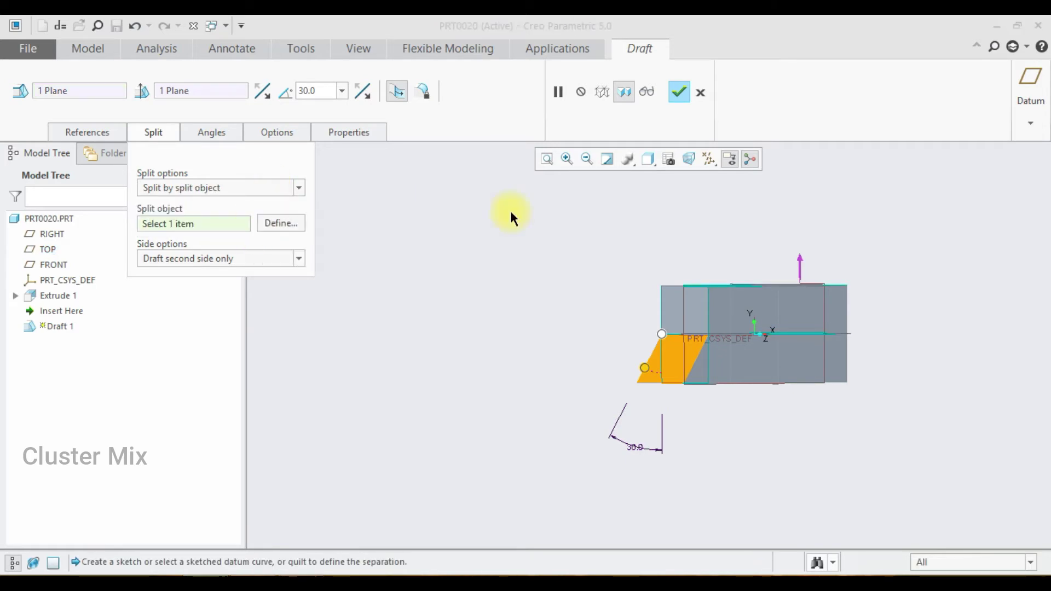
pyautogui.hotkey('ctrl', 'd')
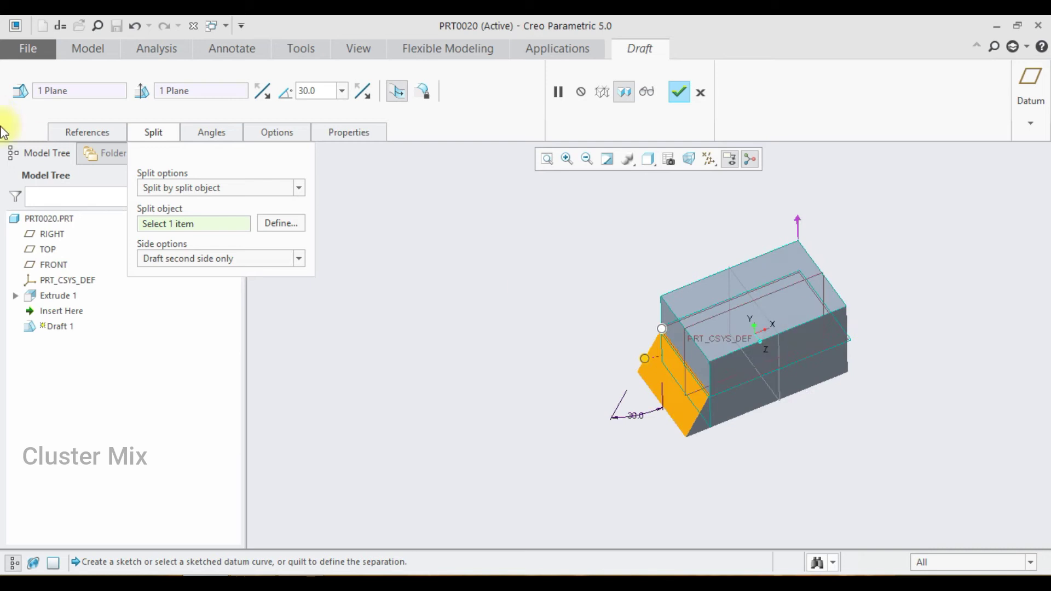
# Define an internal sketch as the split object on the TOP datum plane, with RIGHT as the right-facing reference, and orient it to the screen
pyautogui.click(275, 224)
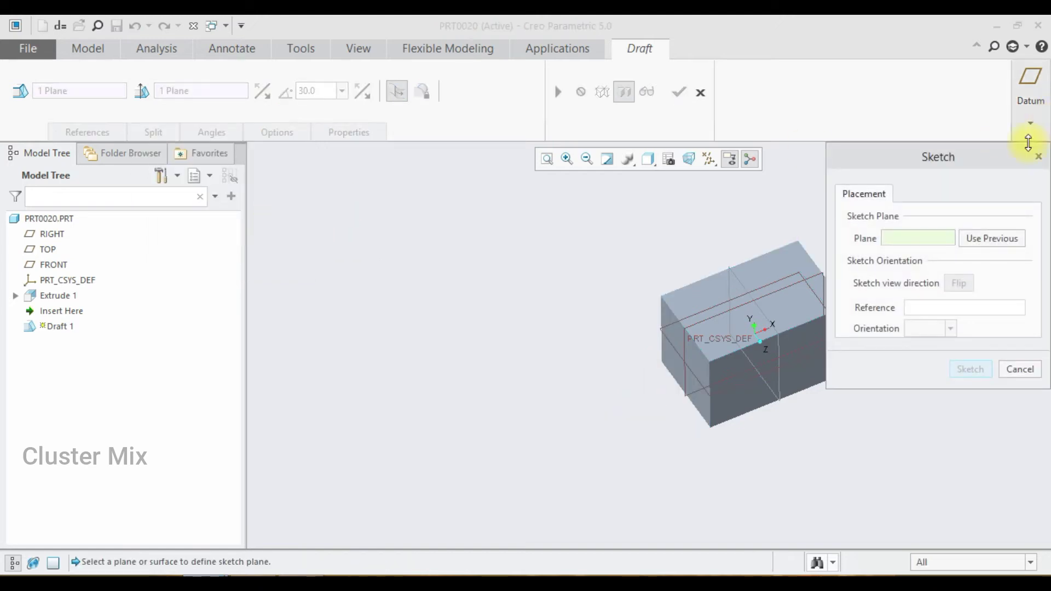
pyautogui.click(1038, 157)
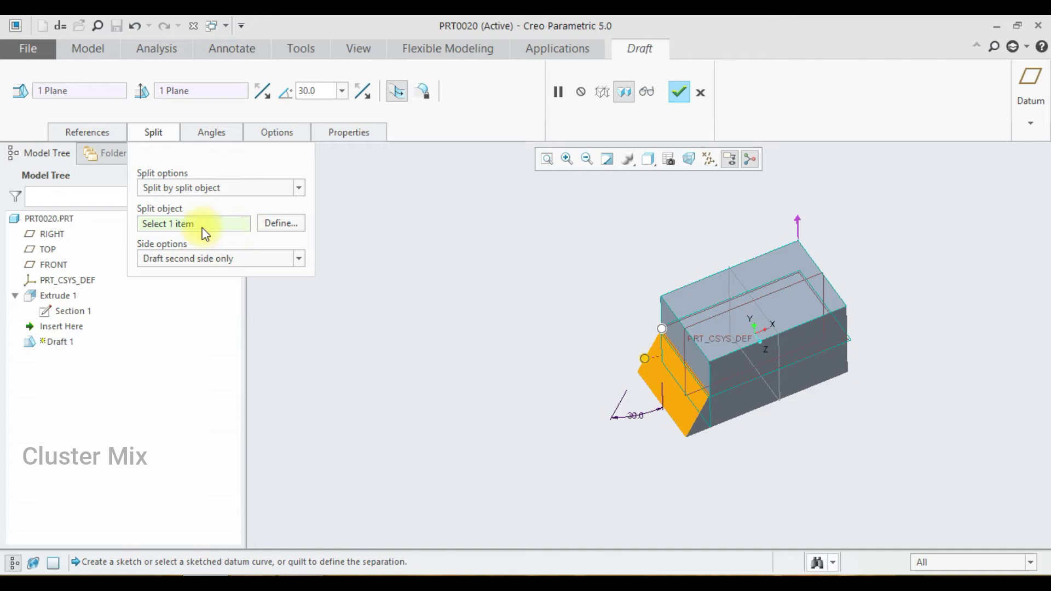
pyautogui.click(277, 225)
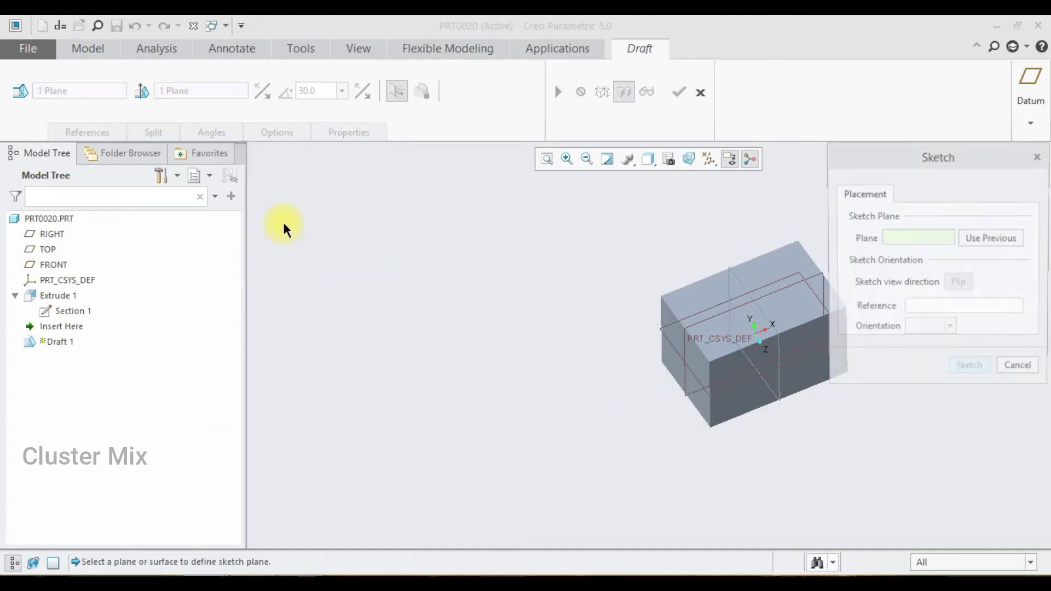
pyautogui.click(684, 372)
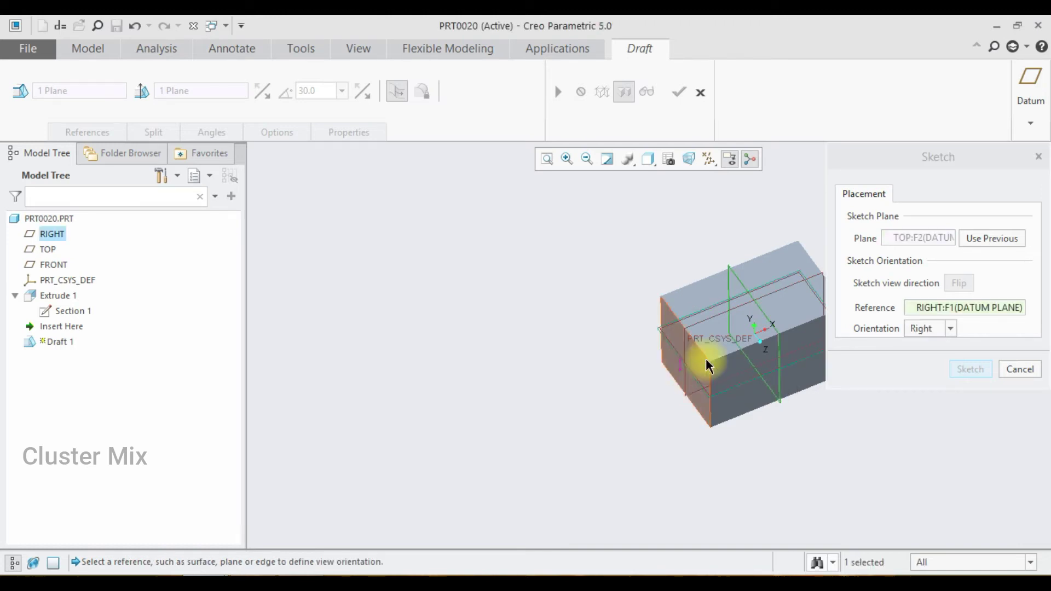
pyautogui.click(971, 371)
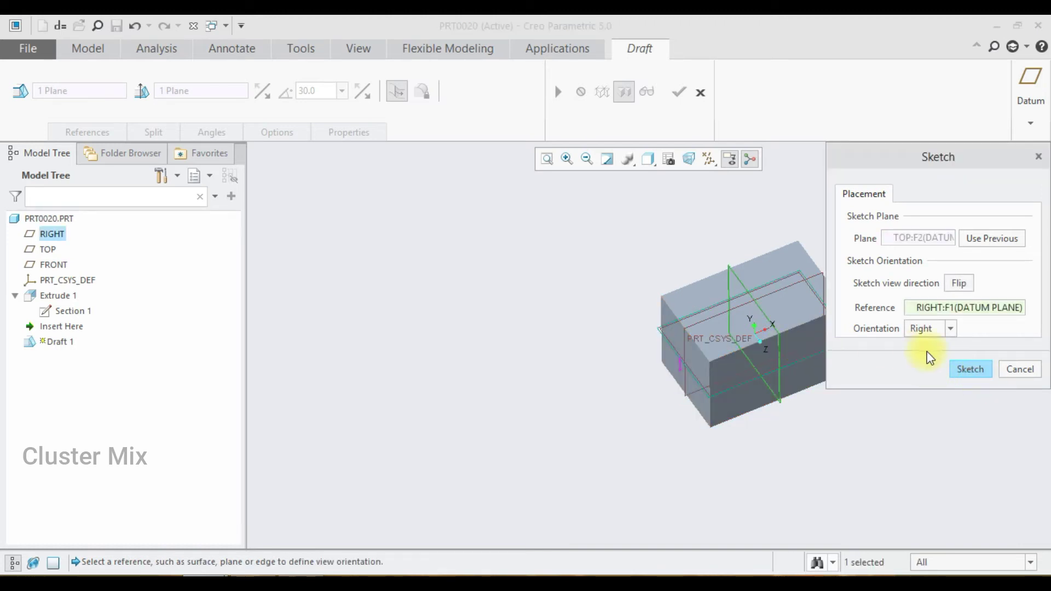
pyautogui.click(23, 107)
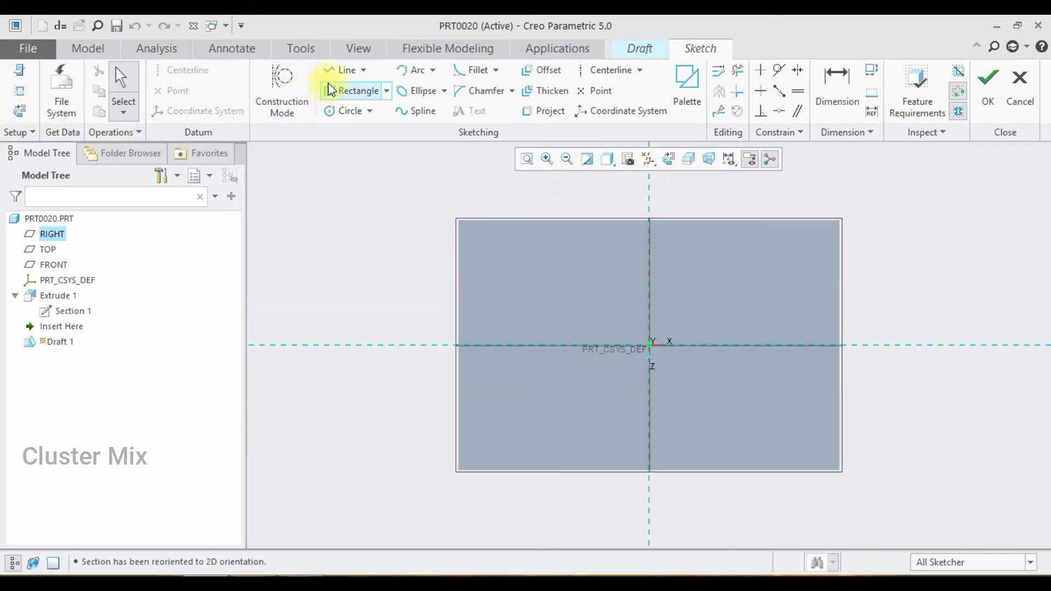
# Sketch a center rectangle from the origin to the block's outer corner and finish the split sketch
pyautogui.click(351, 91)
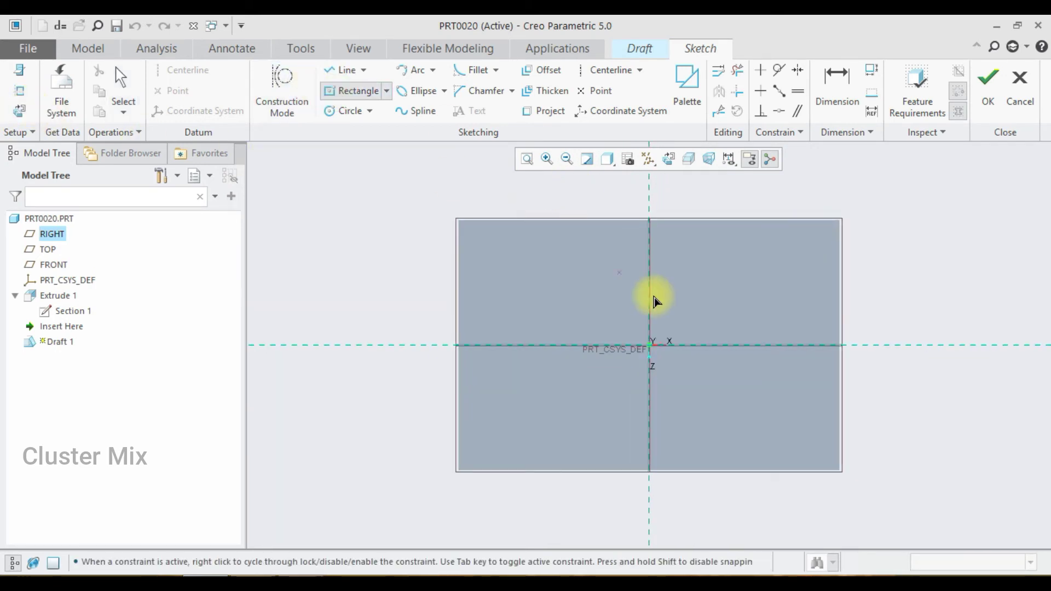
pyautogui.click(654, 348)
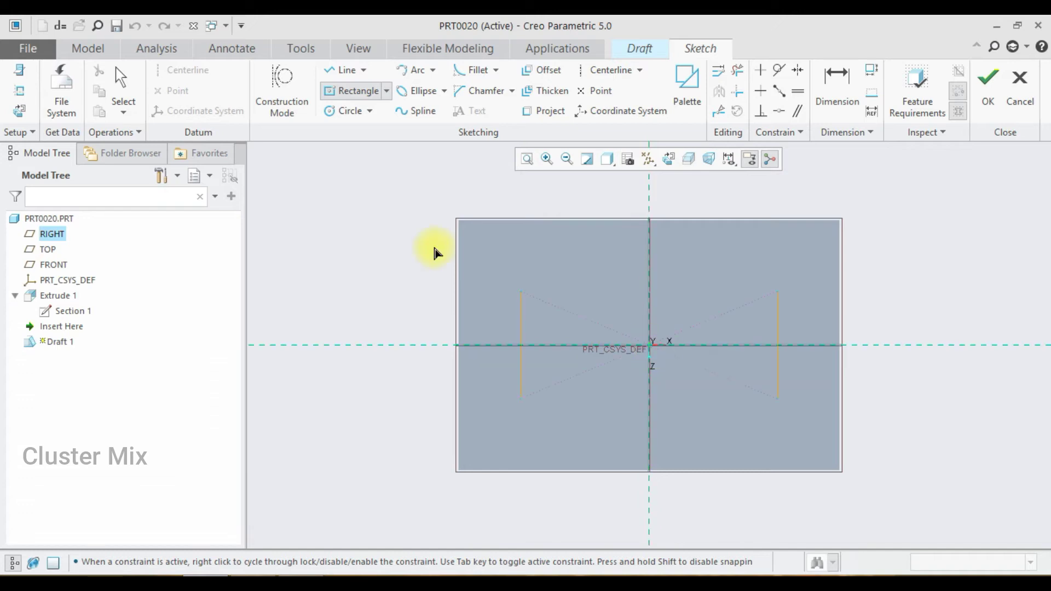
pyautogui.click(462, 228)
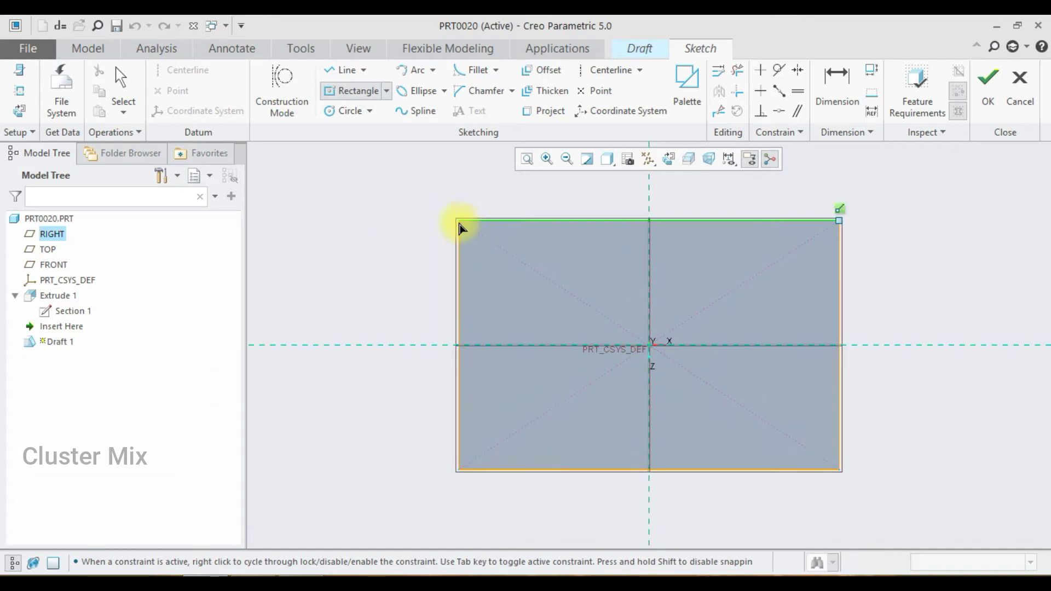
pyautogui.click(985, 76)
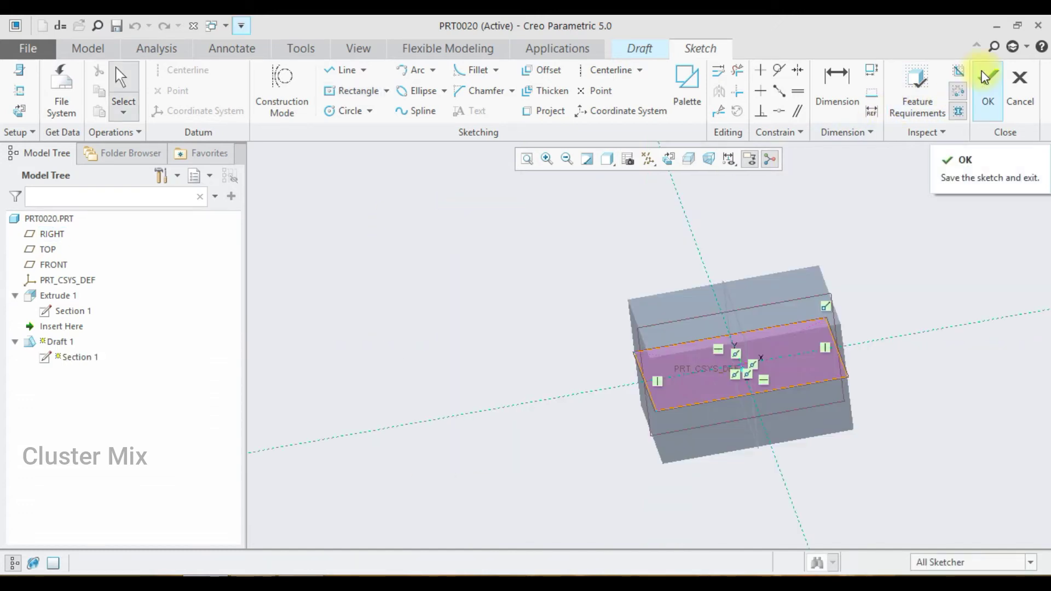
pyautogui.click(985, 77)
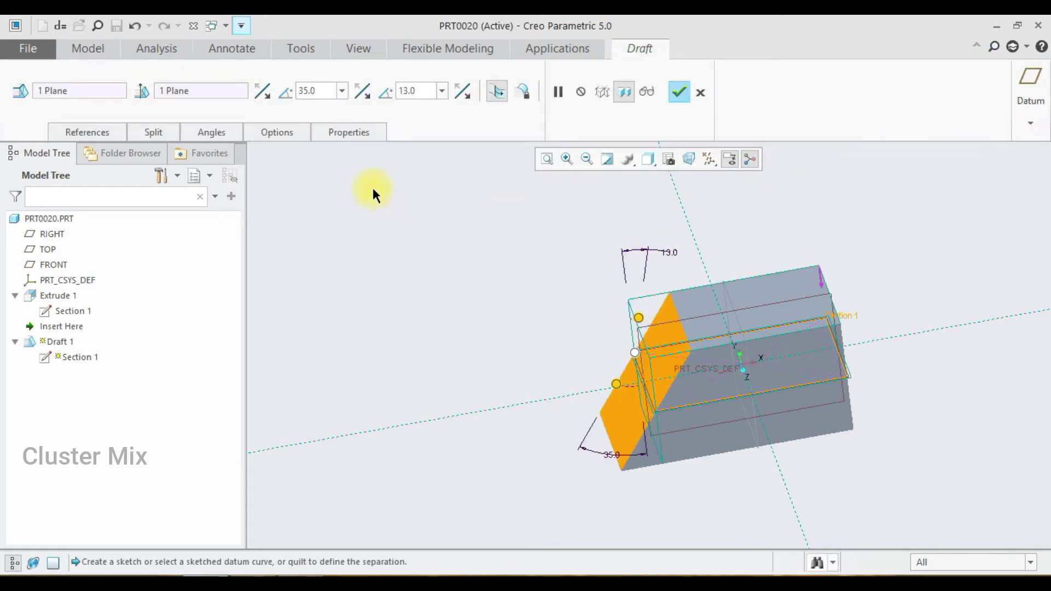
# Draft the two sides of the split end face independently at 33 and 41 degrees, and switch the split option to No split
pyautogui.click(160, 133)
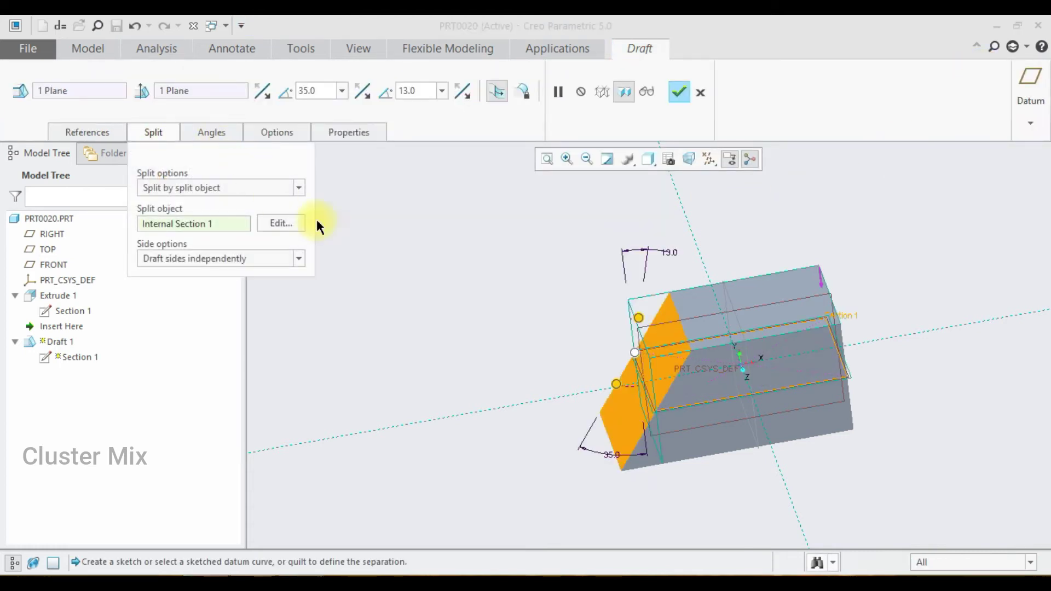
pyautogui.click(255, 253)
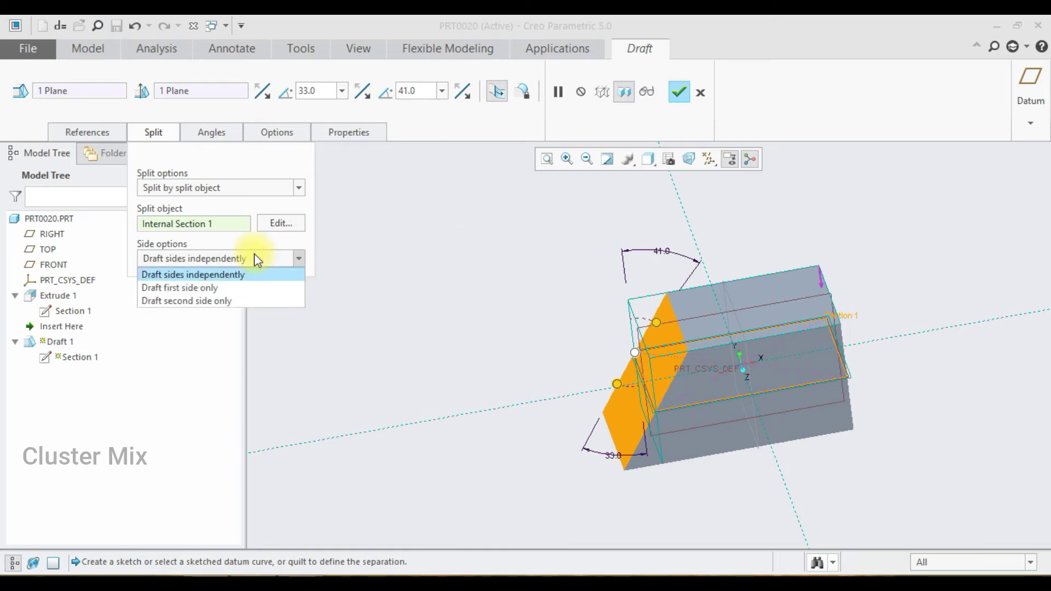
pyautogui.click(254, 255)
pyautogui.click(171, 191)
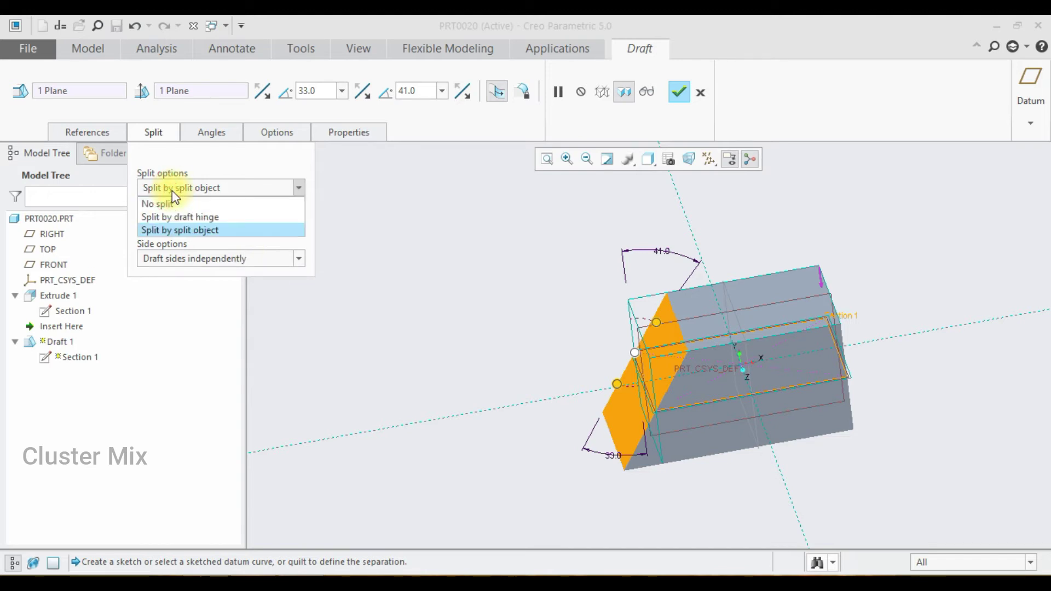
pyautogui.click(169, 205)
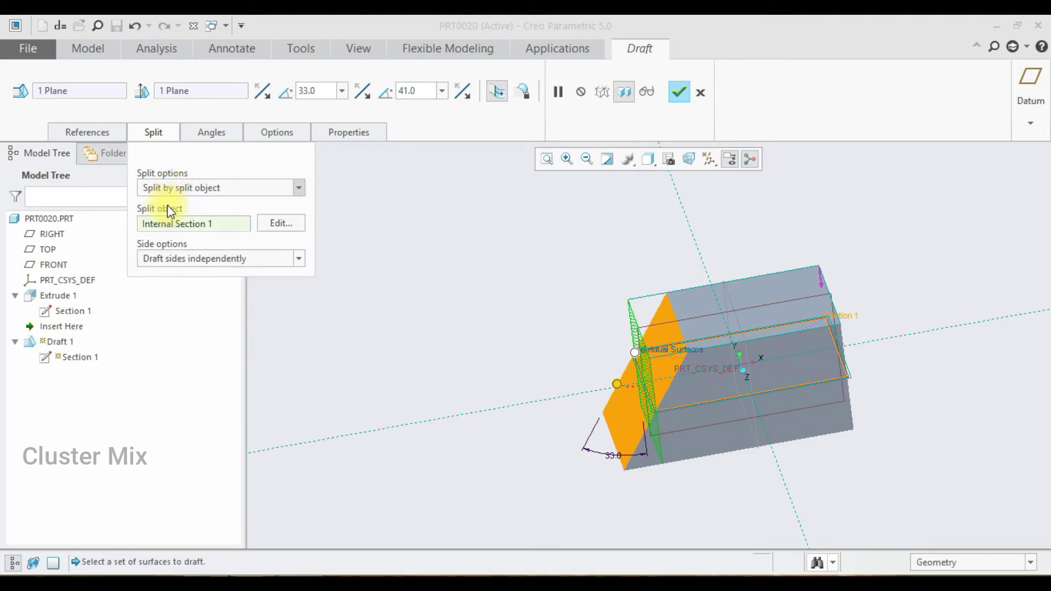
# Add a second draft angle along the end face's hinge edge and set its location to 0
pyautogui.click(208, 133)
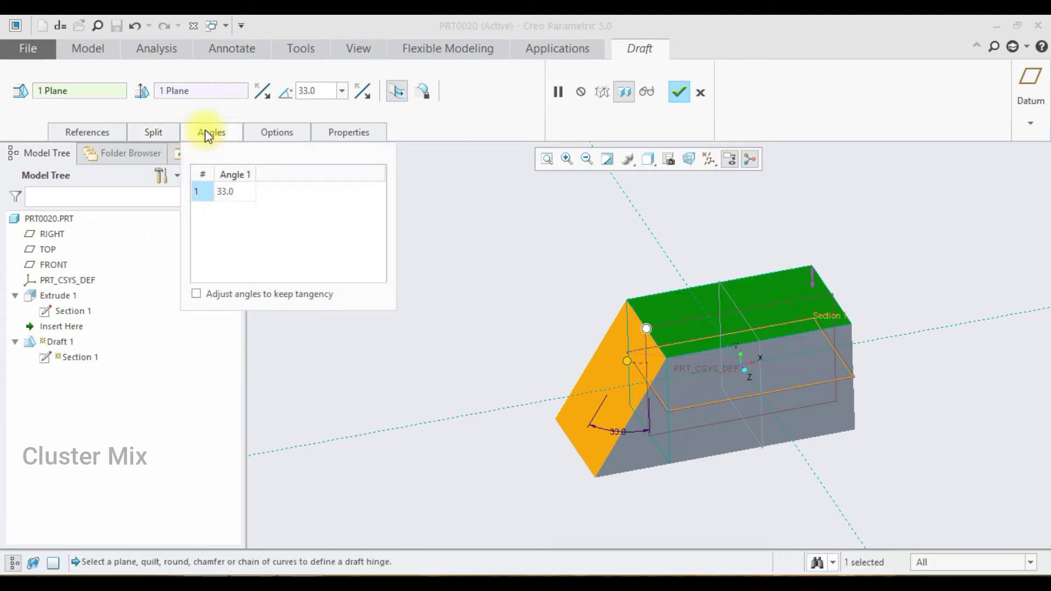
pyautogui.rightClick(227, 192)
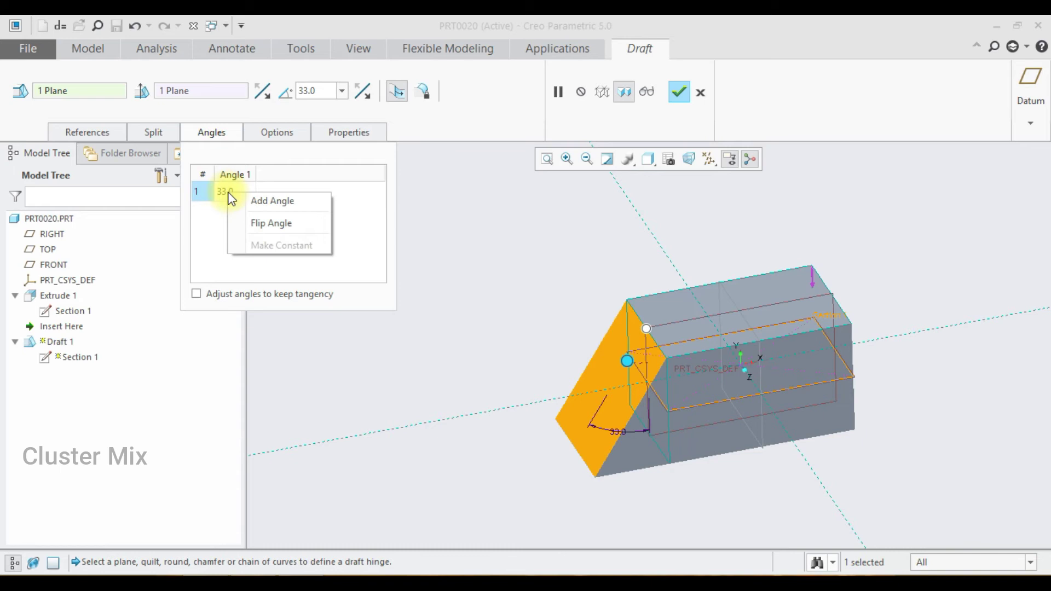
pyautogui.click(272, 201)
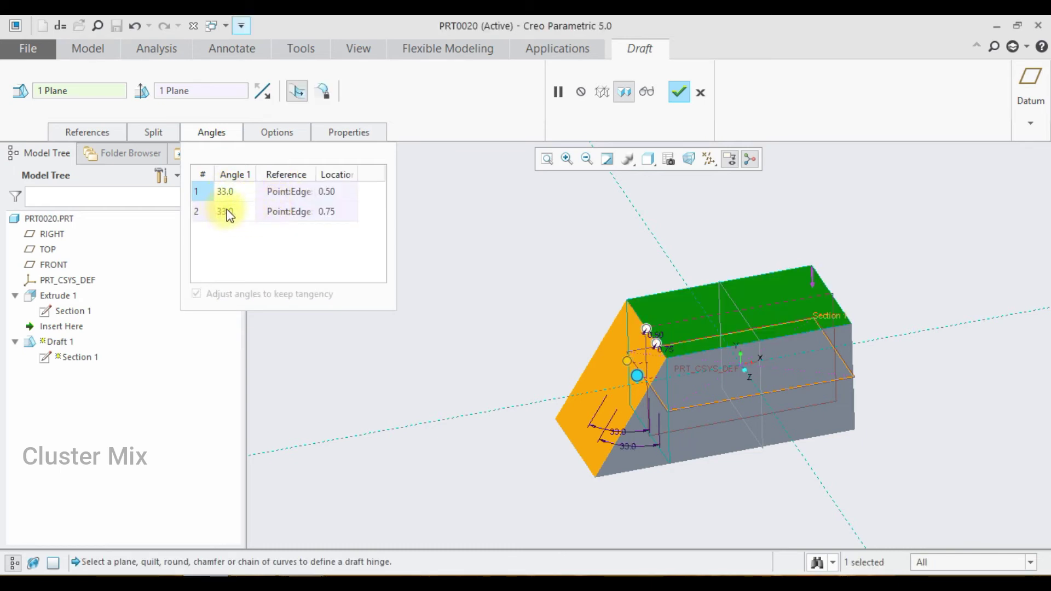
pyautogui.moveTo(684, 382); pyautogui.dragTo(733, 399, button='middle')
pyautogui.click(327, 212)
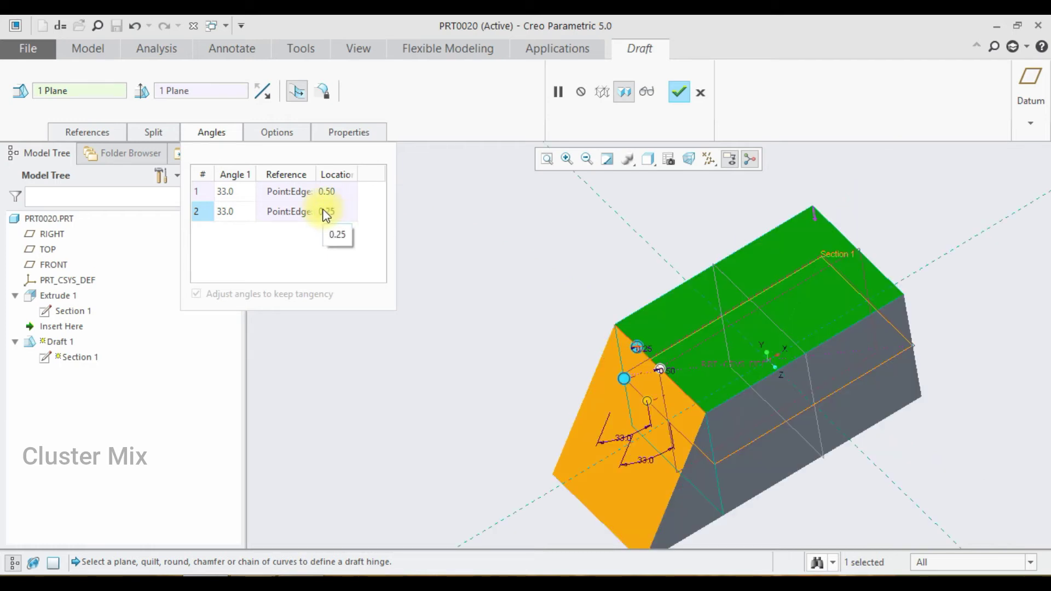
pyautogui.doubleClick(325, 212)
pyautogui.write('0')
pyautogui.press('Return')
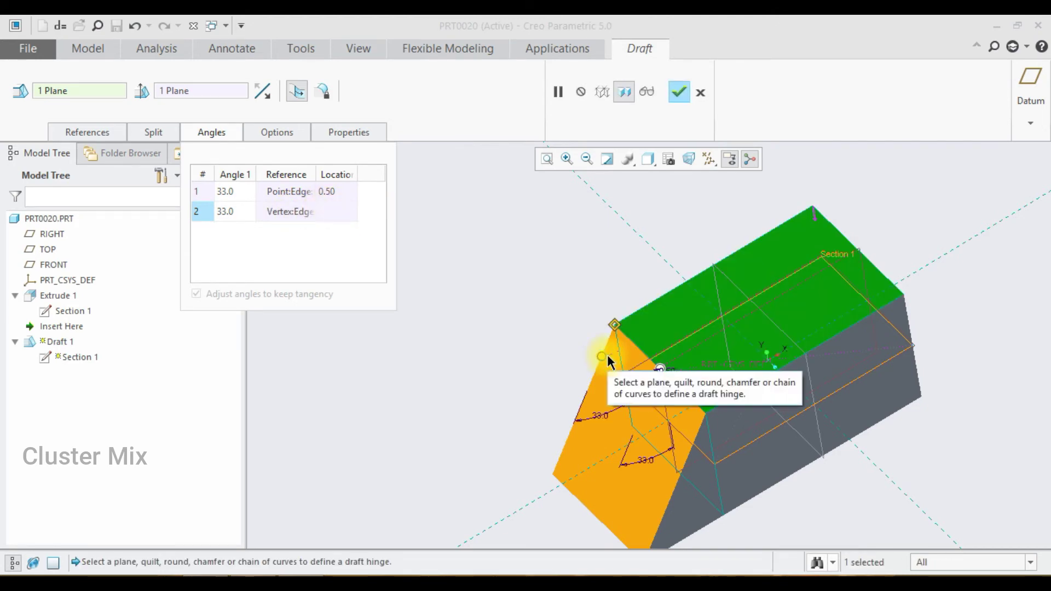
# Add a third draft angle on the hinge edge and set its location to 1
pyautogui.rightClick(235, 218)
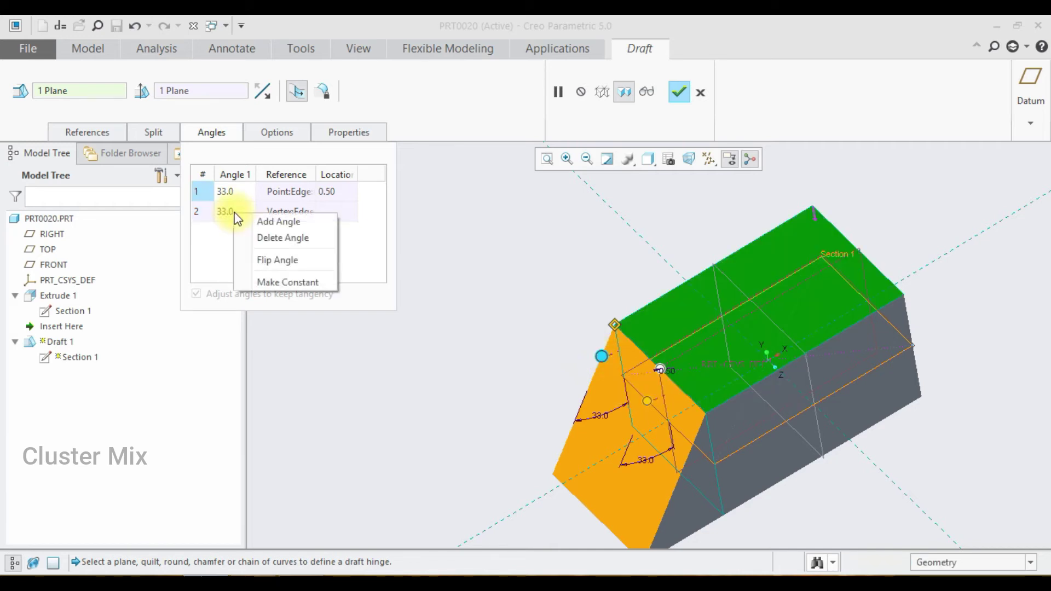
pyautogui.click(268, 222)
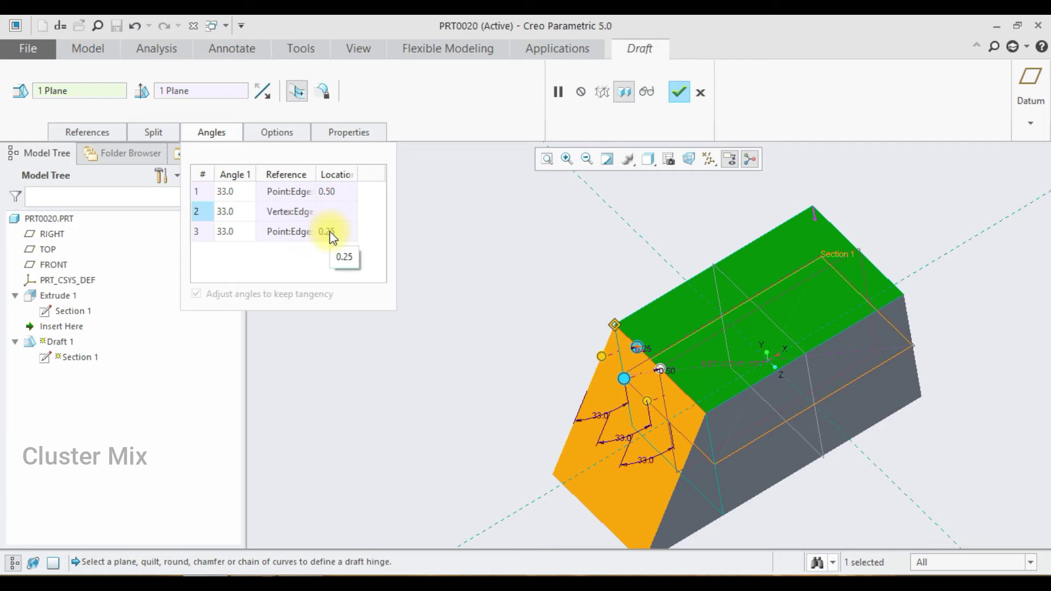
pyautogui.doubleClick(330, 231)
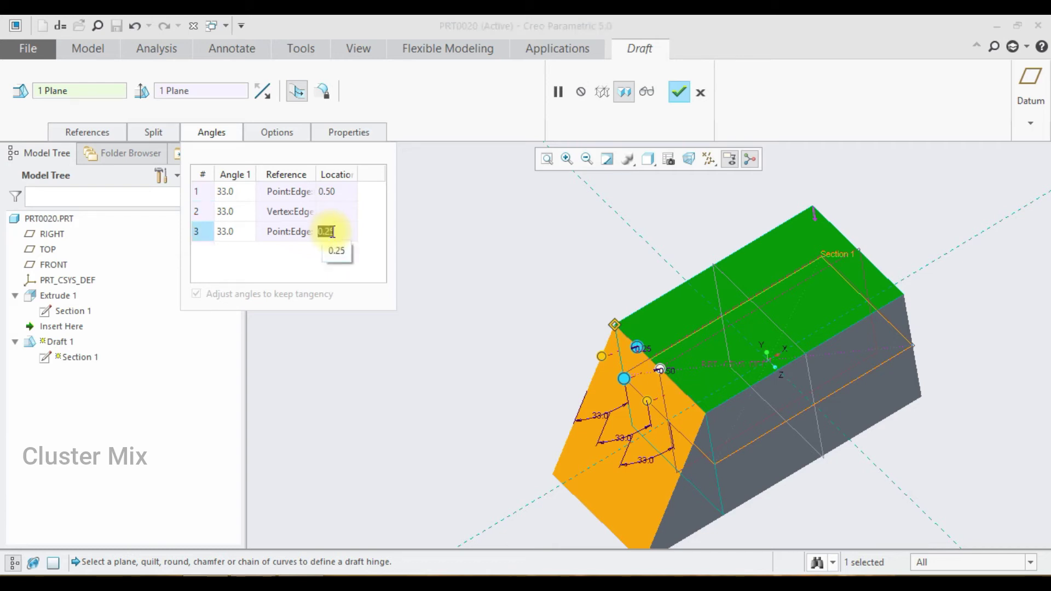
pyautogui.write('1')
pyautogui.press('Return')
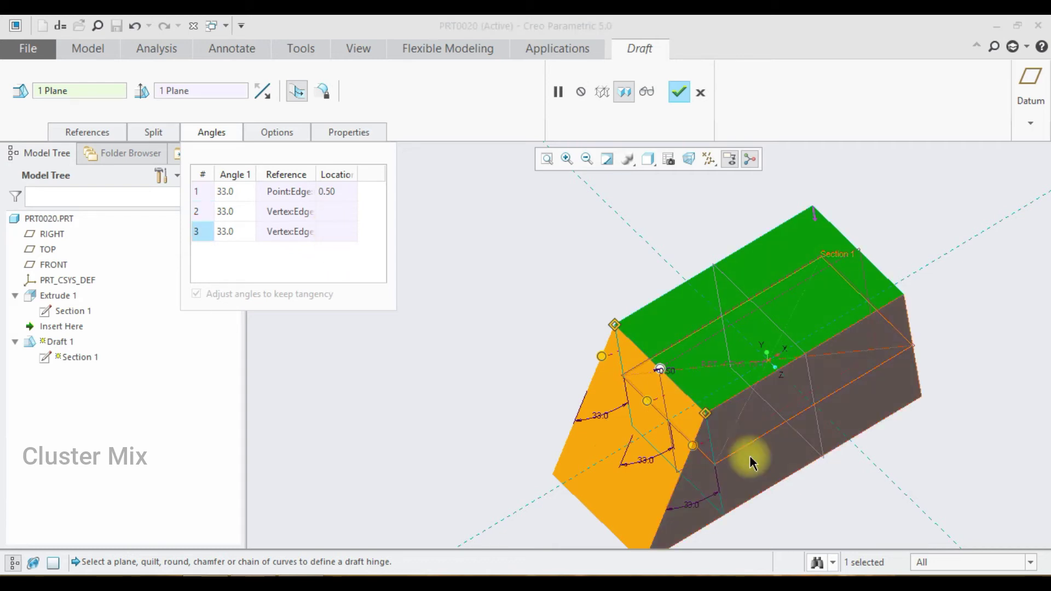
# Tilt the second draft angle, at the hinge edge's starting vertex, to 18 degrees and replace it with 45 degrees
pyautogui.moveTo(750, 458); pyautogui.dragTo(780, 454, button='middle')
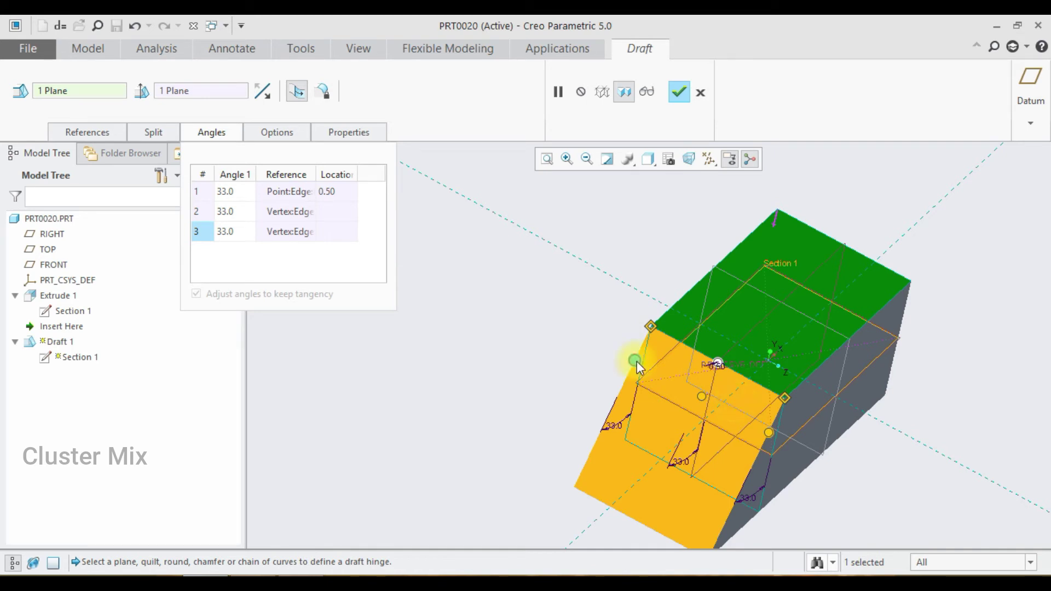
pyautogui.moveTo(637, 363)
pyautogui.mouseDown()
pyautogui.moveTo(654, 355)
pyautogui.moveTo(638, 360)
pyautogui.mouseUp()
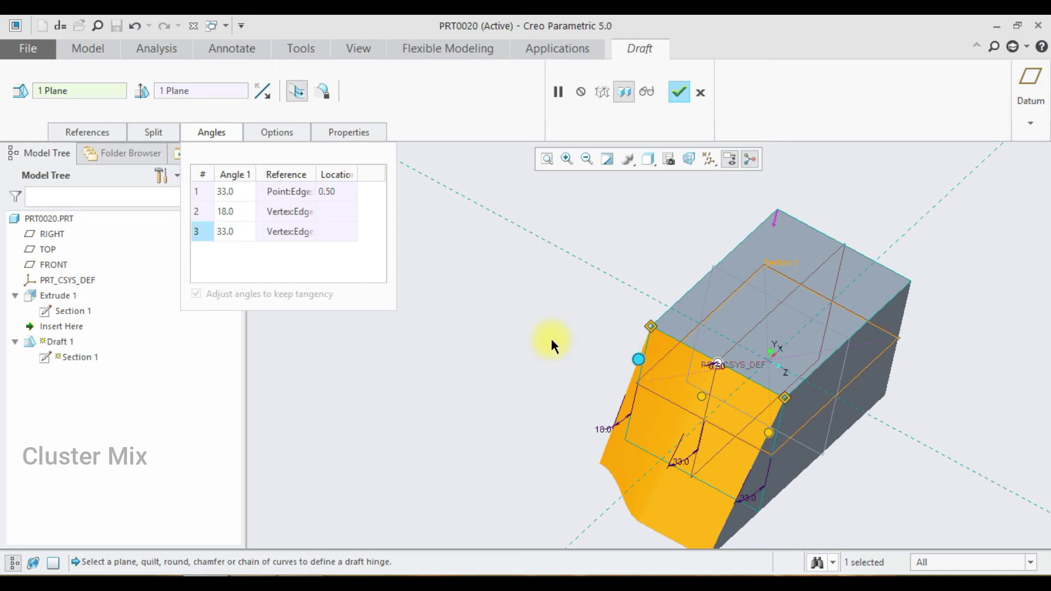
pyautogui.click(224, 210)
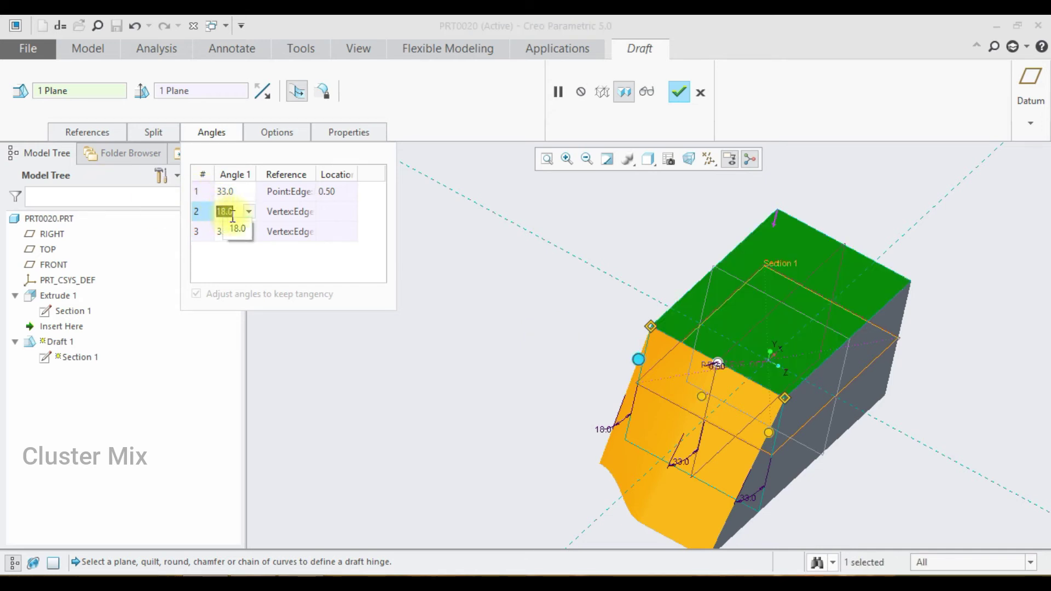
pyautogui.write('45')
pyautogui.press('Return')
# Set the third draft angle, at the hinge edge's opposite vertex, to 60 degrees and the midpoint draft angle to 80 degrees
pyautogui.click(233, 232)
pyautogui.write('60')
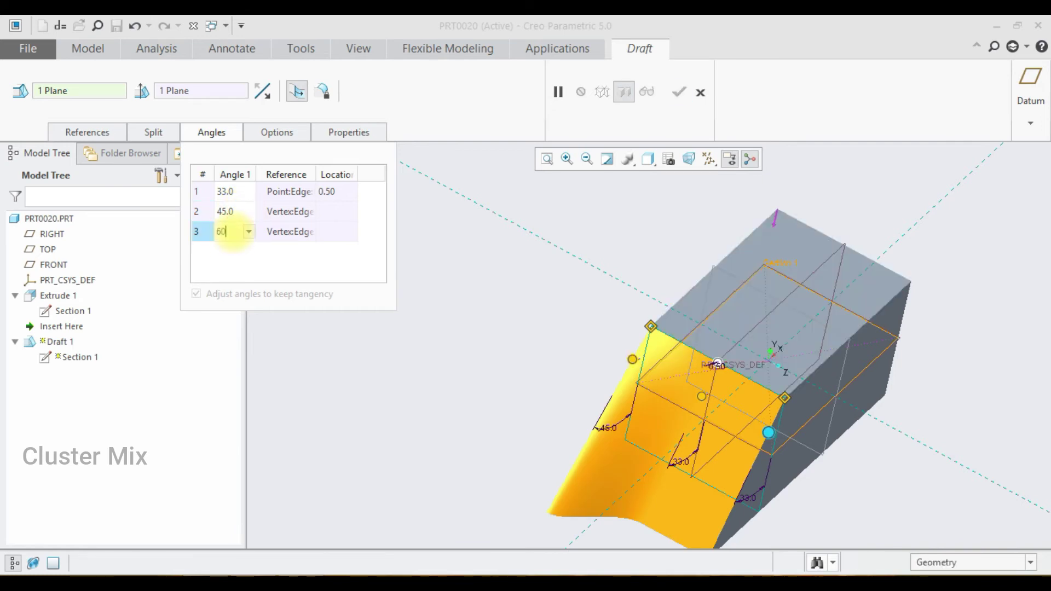
pyautogui.press('Return')
pyautogui.click(233, 192)
pyautogui.write('80')
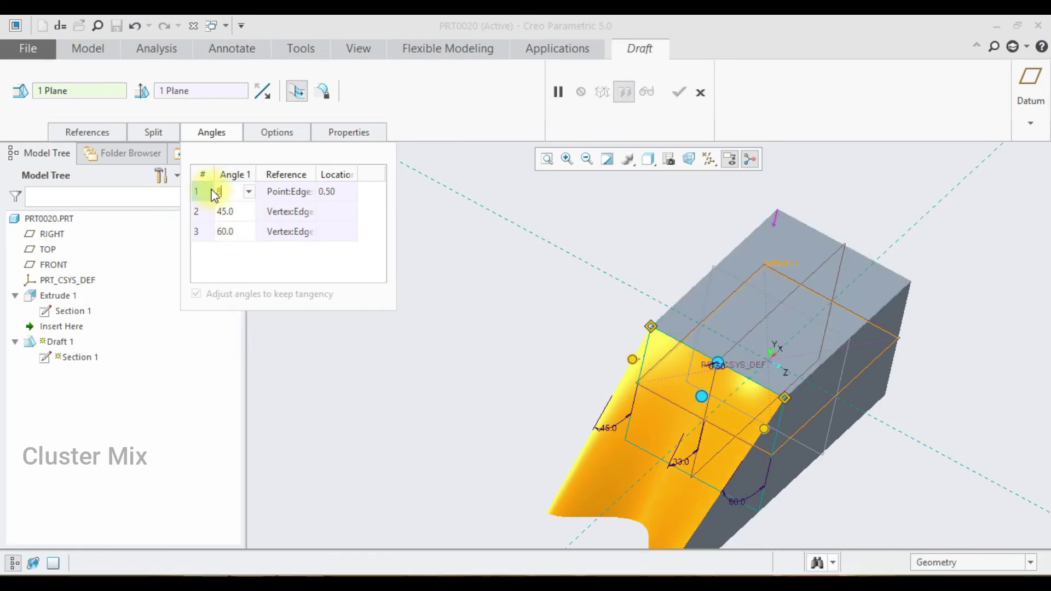
pyautogui.press('Return')
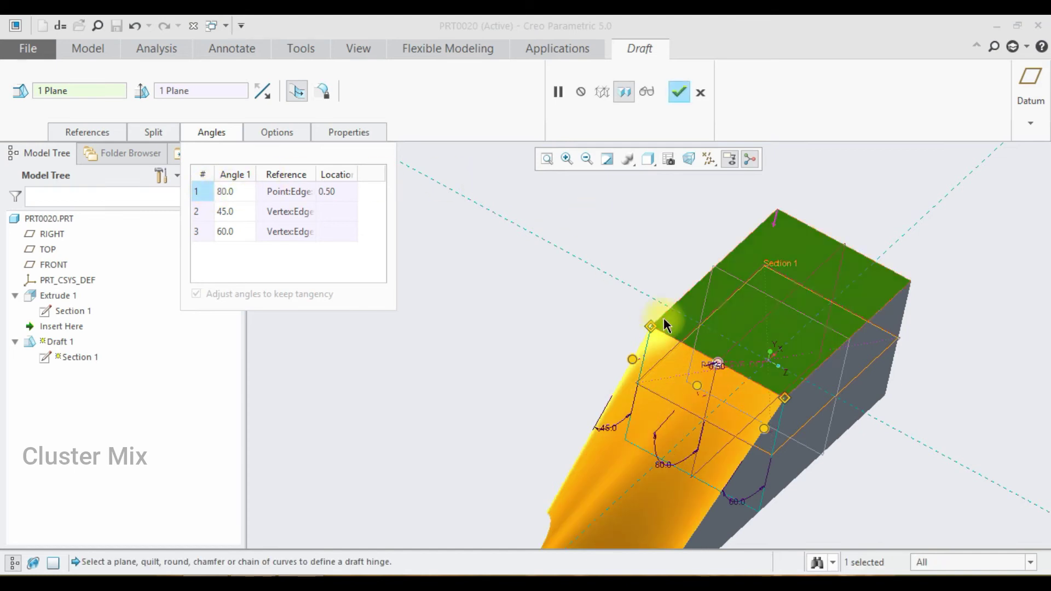
# Flip the direction of the 80-degree draft angle at the midpoint of the hinge edge
pyautogui.scroll(-2, 657, 307)
pyautogui.moveTo(652, 295); pyautogui.dragTo(503, 263, button='middle')
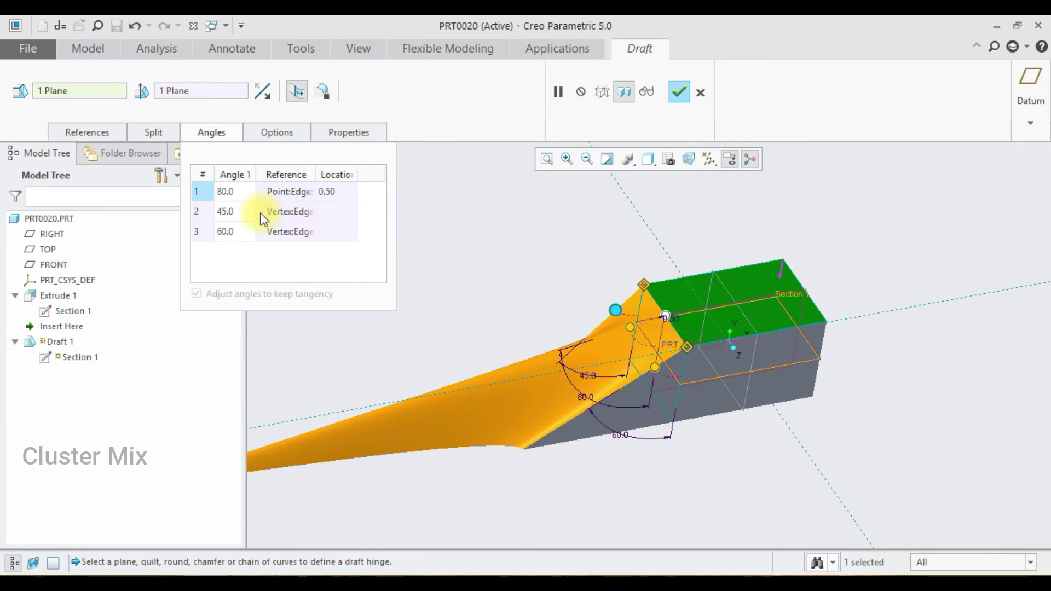
pyautogui.rightClick(261, 193)
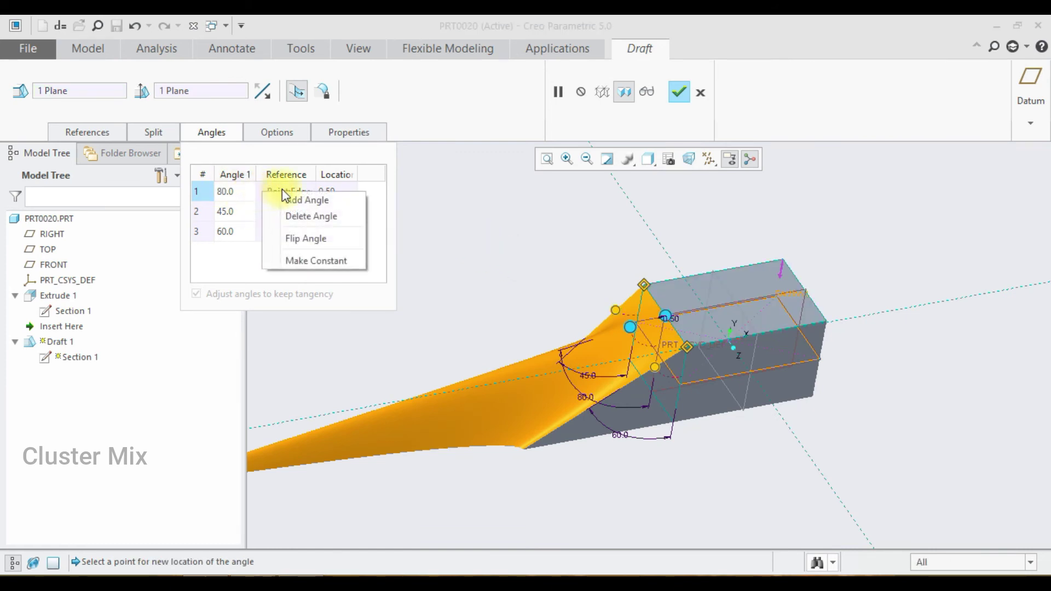
pyautogui.click(299, 236)
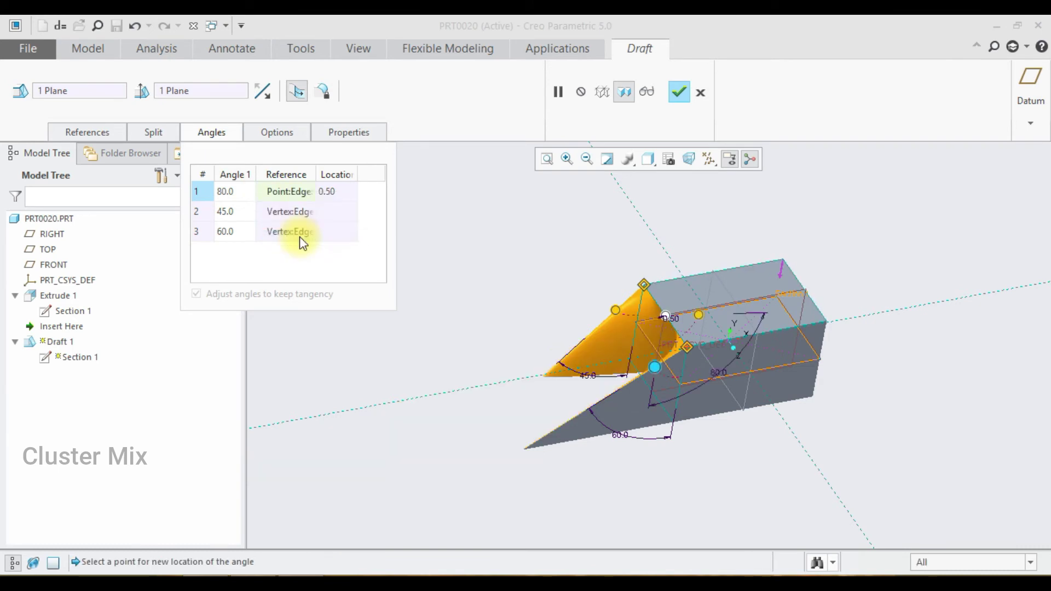
pyautogui.moveTo(776, 303); pyautogui.dragTo(842, 277, button='middle')
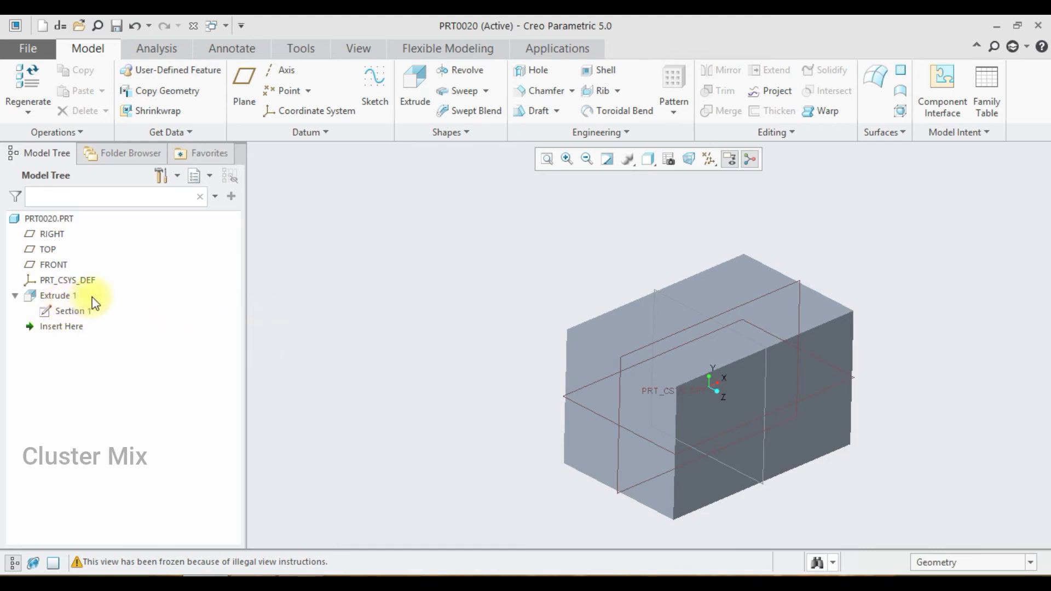
# Redefine the block's extrusion as a surface instead of a solid
pyautogui.click(61, 295)
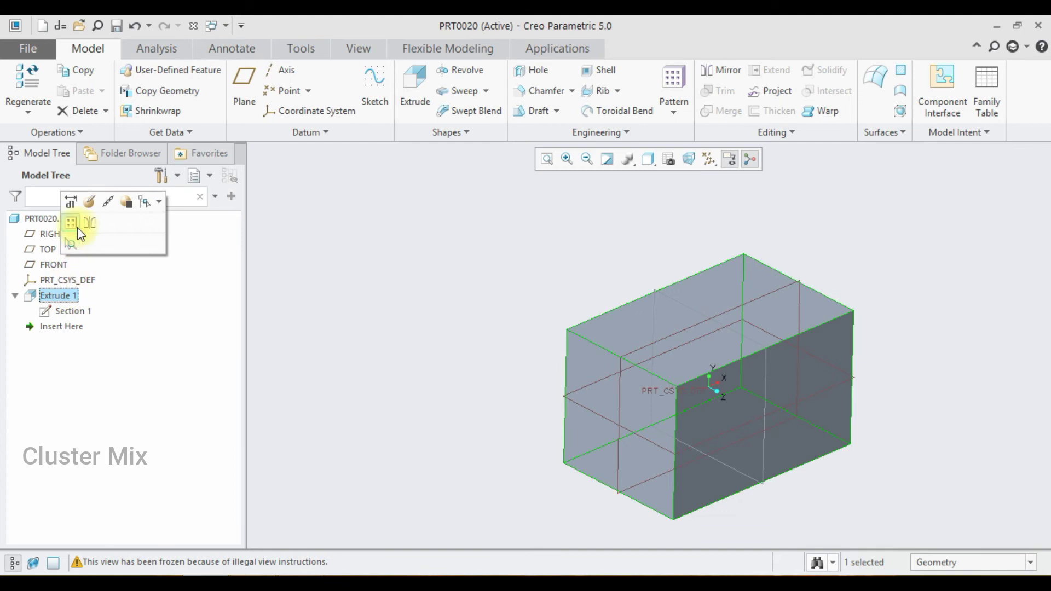
pyautogui.click(94, 202)
pyautogui.click(39, 92)
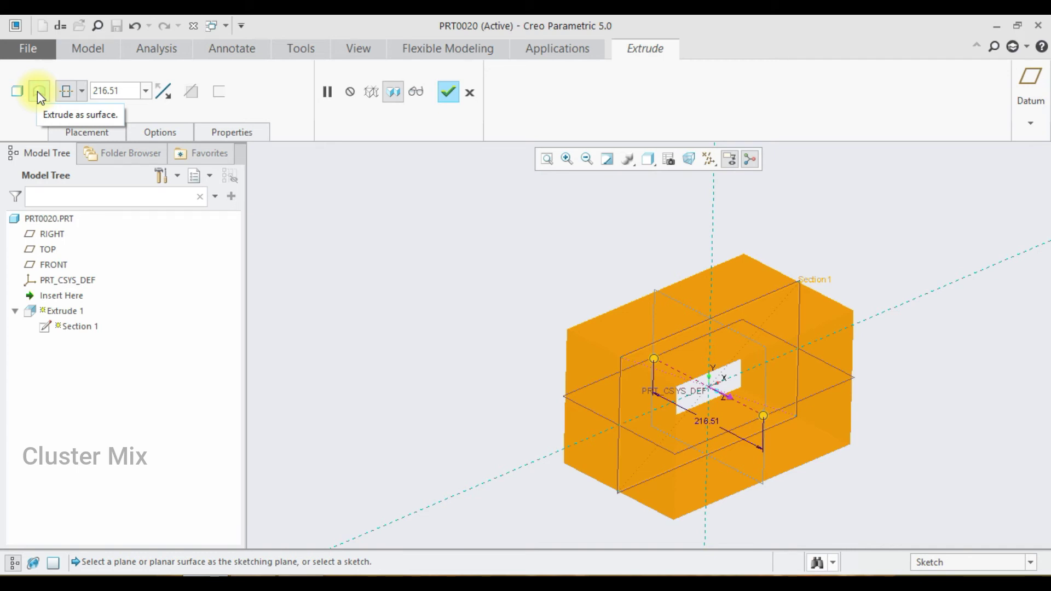
pyautogui.click(448, 91)
pyautogui.moveTo(794, 306); pyautogui.dragTo(849, 257, button='middle')
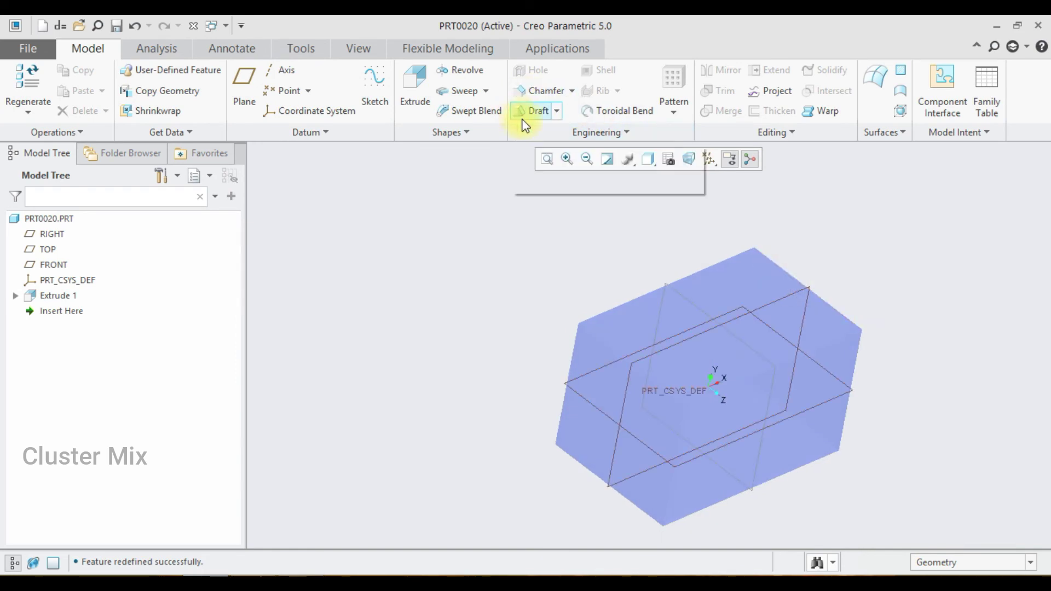
# Try to draft the surface block's end face, using its upper edge as the hinge and the top surface as the pull direction
pyautogui.click(538, 107)
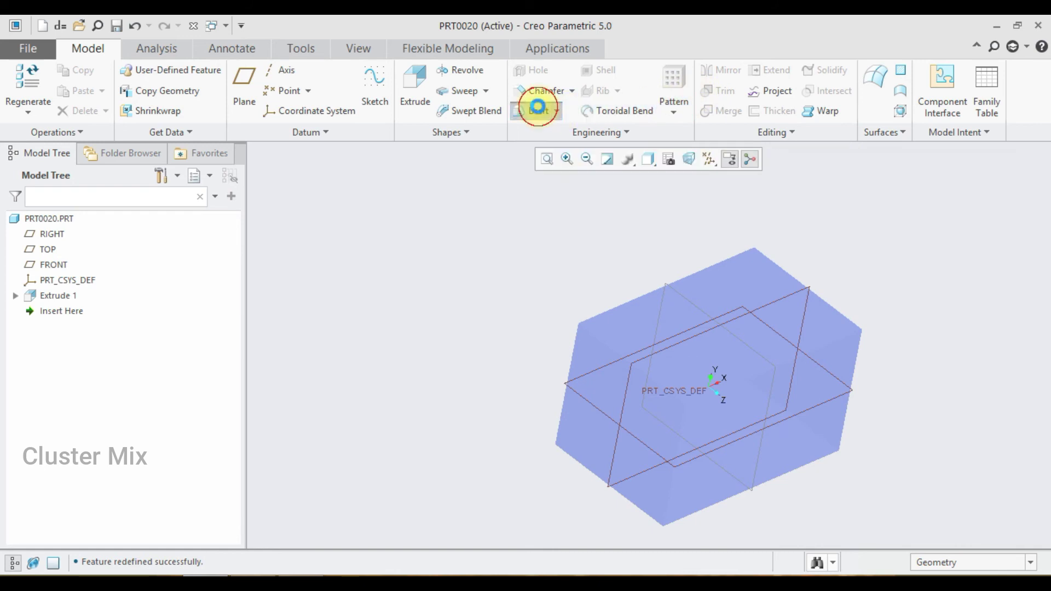
pyautogui.click(101, 132)
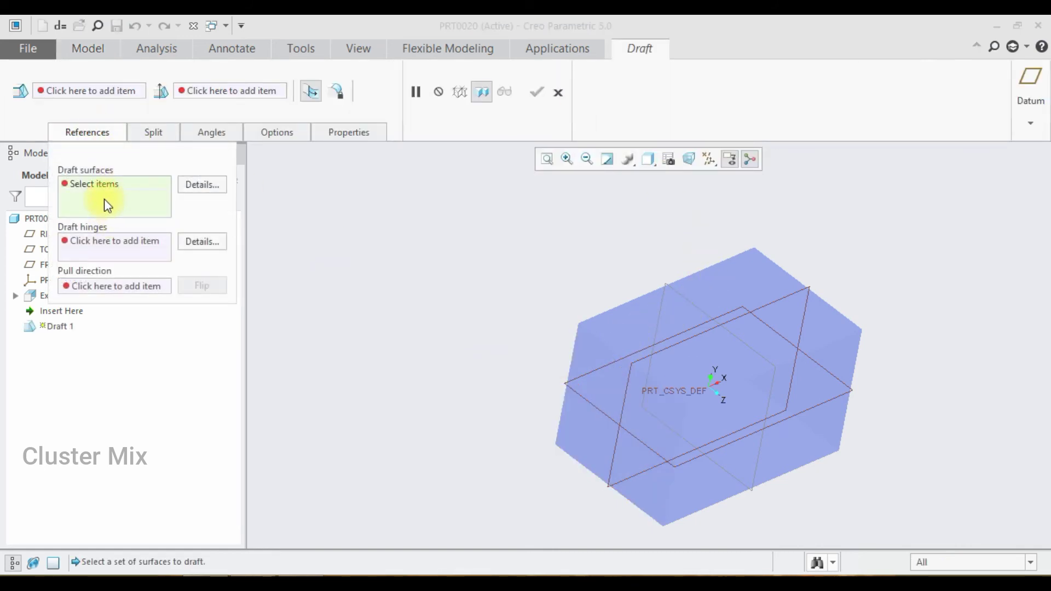
pyautogui.click(608, 381)
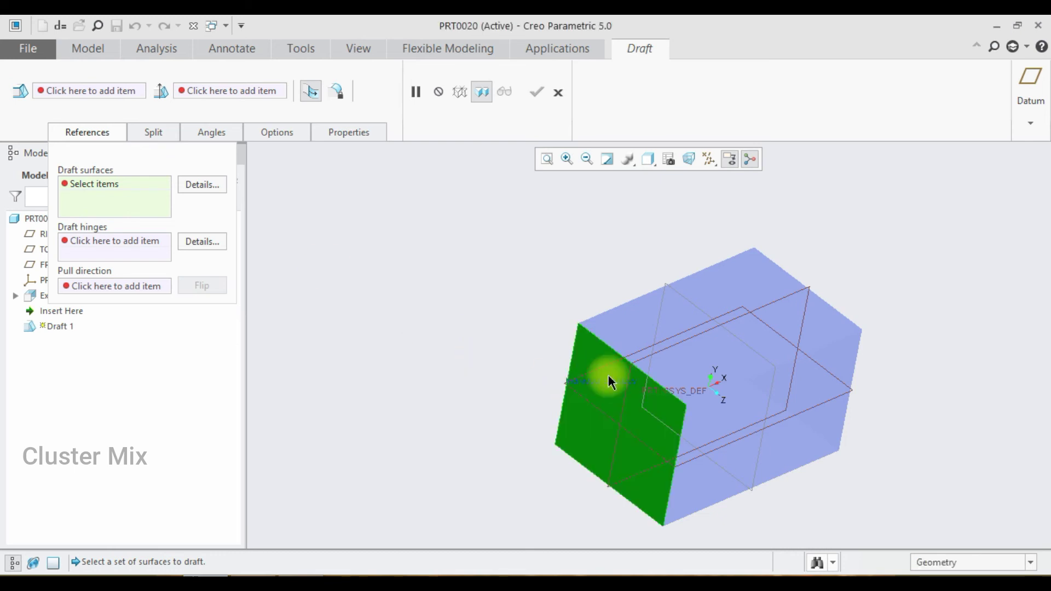
pyautogui.click(137, 242)
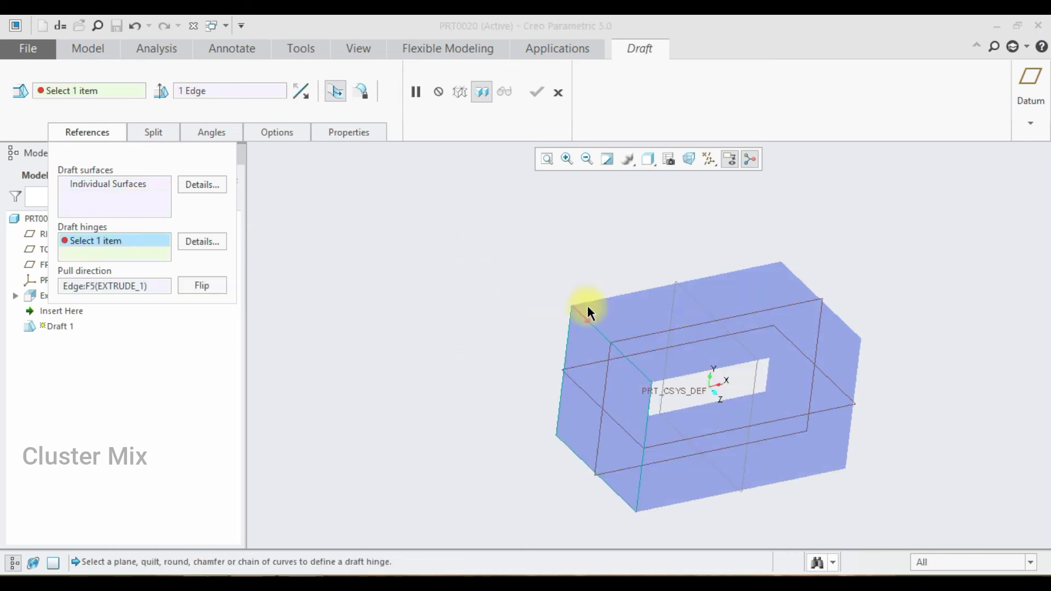
pyautogui.click(599, 330)
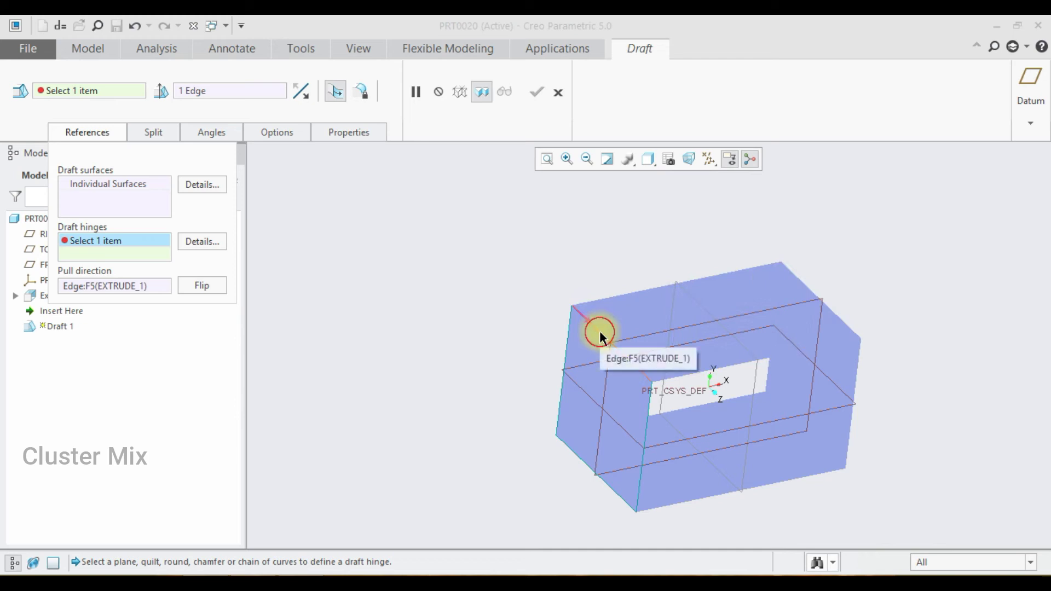
pyautogui.click(129, 289)
pyautogui.click(644, 323)
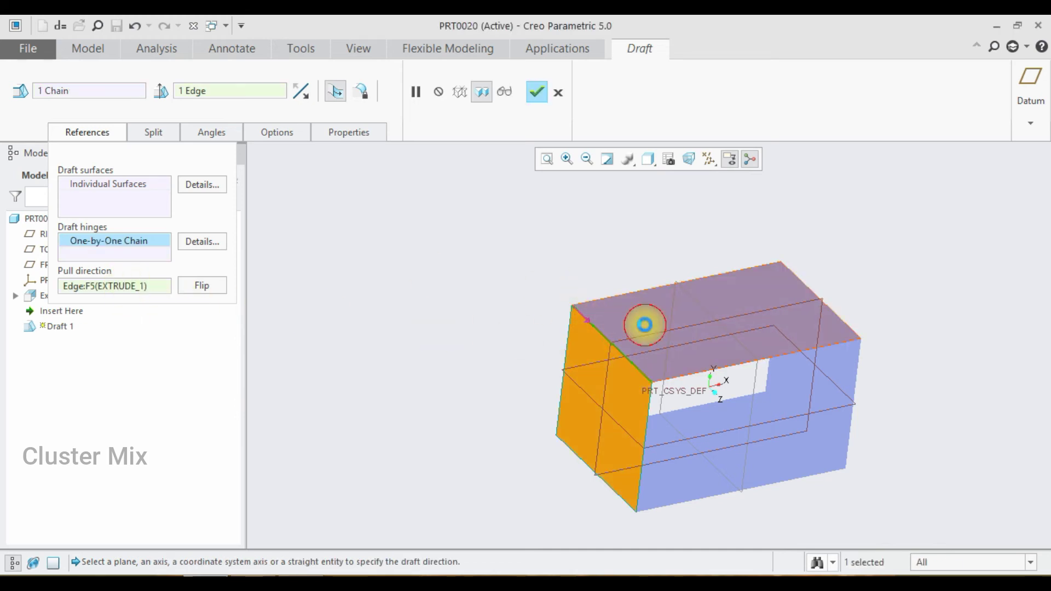
pyautogui.moveTo(612, 344); pyautogui.dragTo(602, 314)
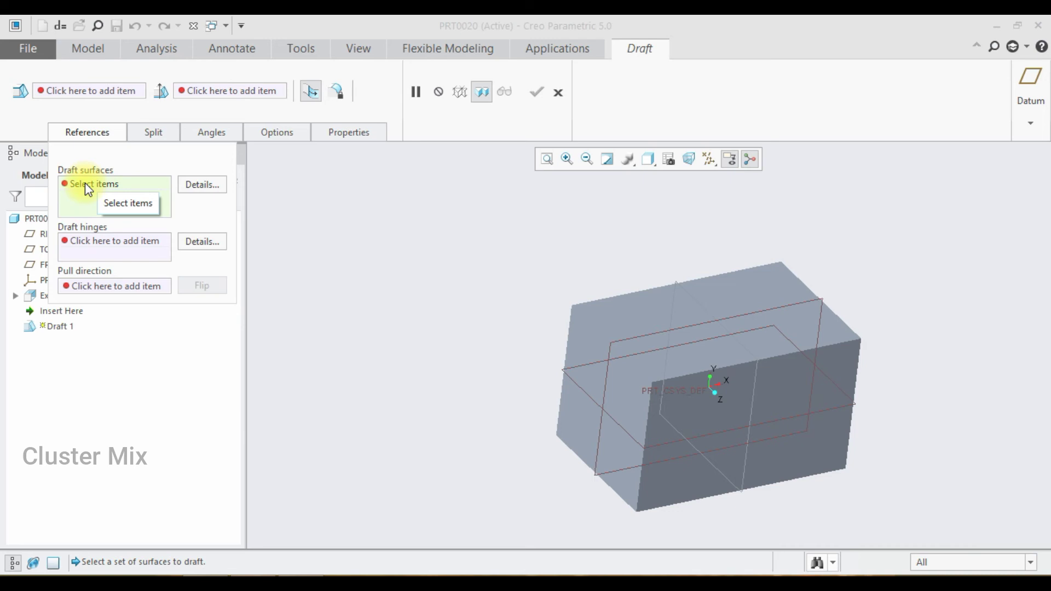
# Try to draft the solid block's side faces as intent surfaces, hinged on the top face, at a 5-degree angle
pyautogui.click(98, 188)
pyautogui.moveTo(655, 373)
pyautogui.mouseDown(button='middle')
pyautogui.moveTo(647, 332)
pyautogui.moveTo(645, 383)
pyautogui.moveTo(655, 368)
pyautogui.mouseUp(button='middle')
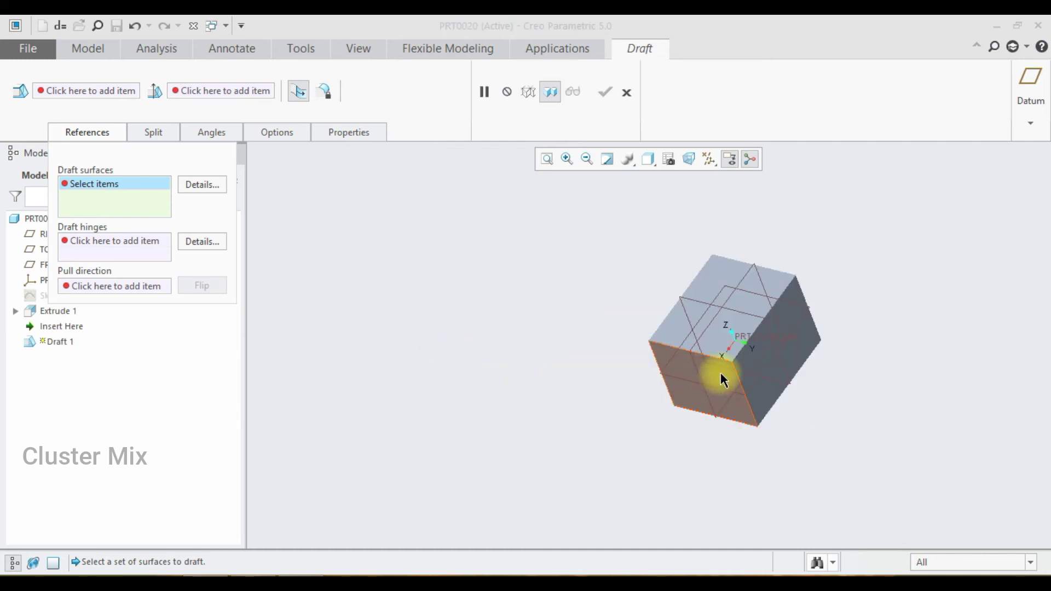
pyautogui.rightClick(720, 371)
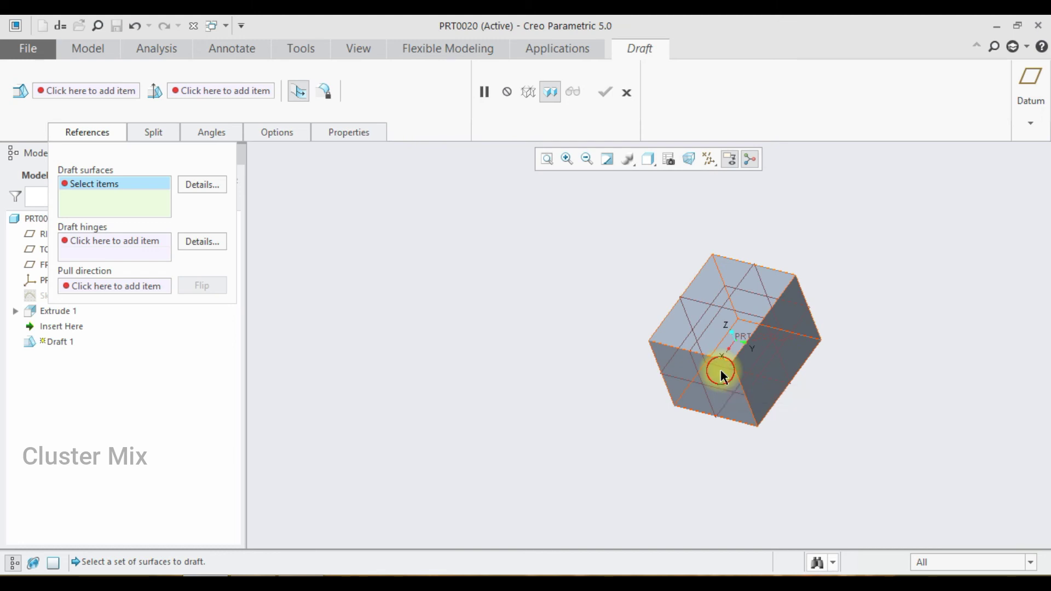
pyautogui.click(720, 371)
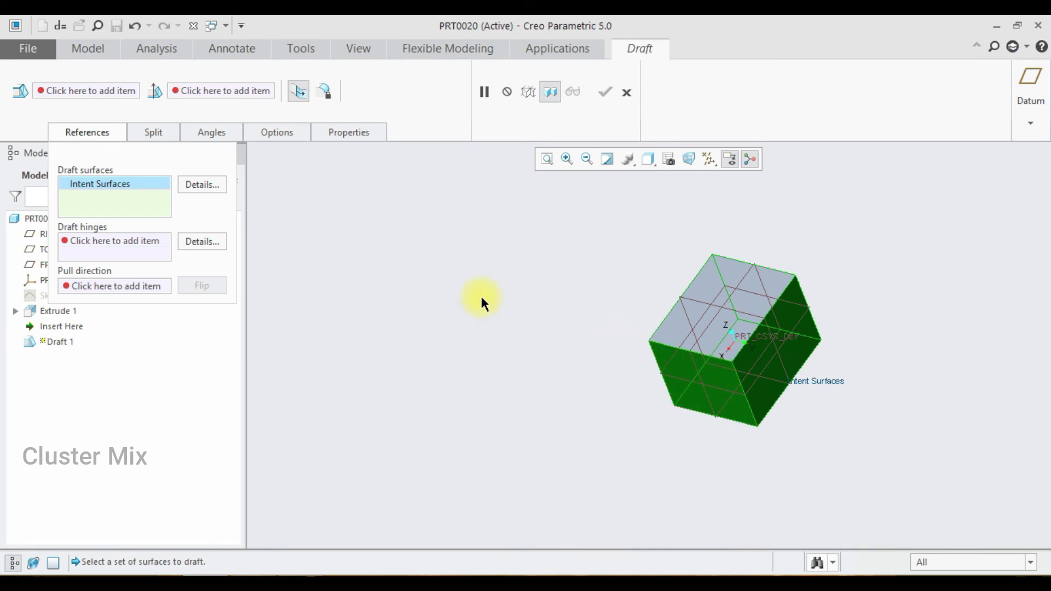
pyautogui.click(110, 241)
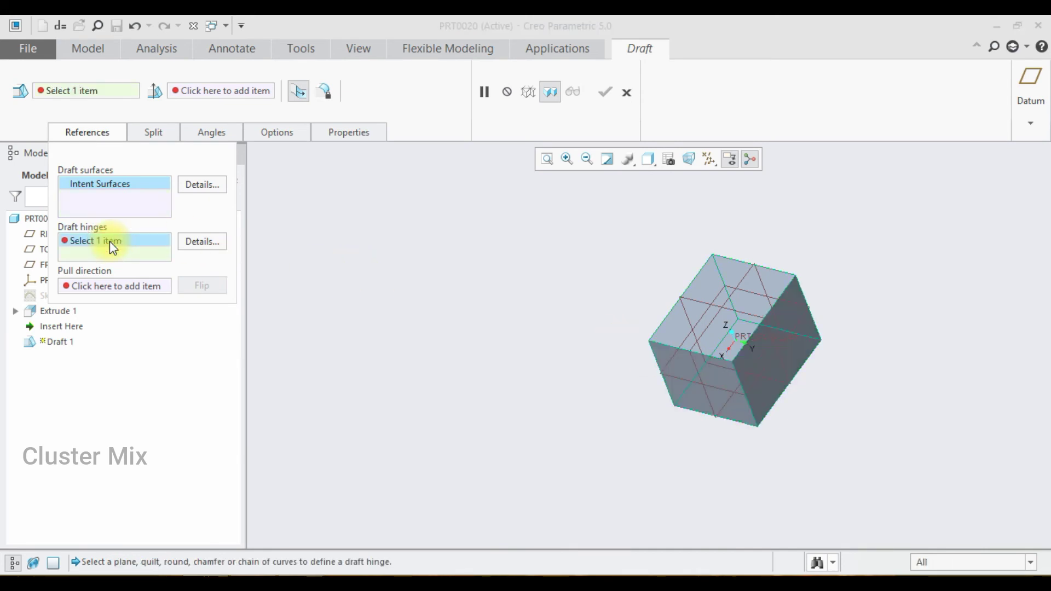
pyautogui.click(688, 314)
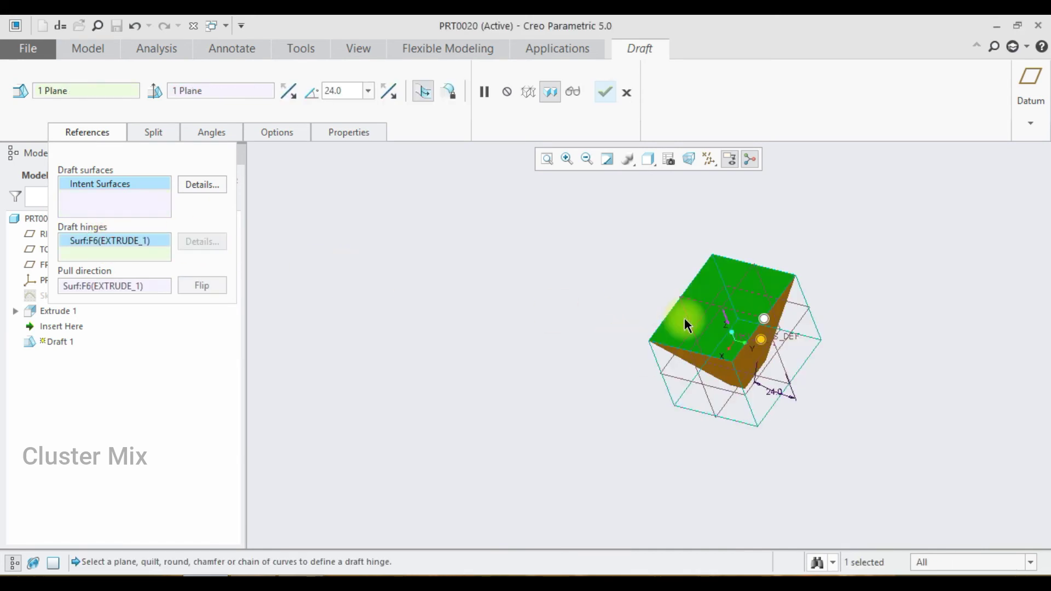
pyautogui.moveTo(797, 318); pyautogui.dragTo(826, 336, button='middle')
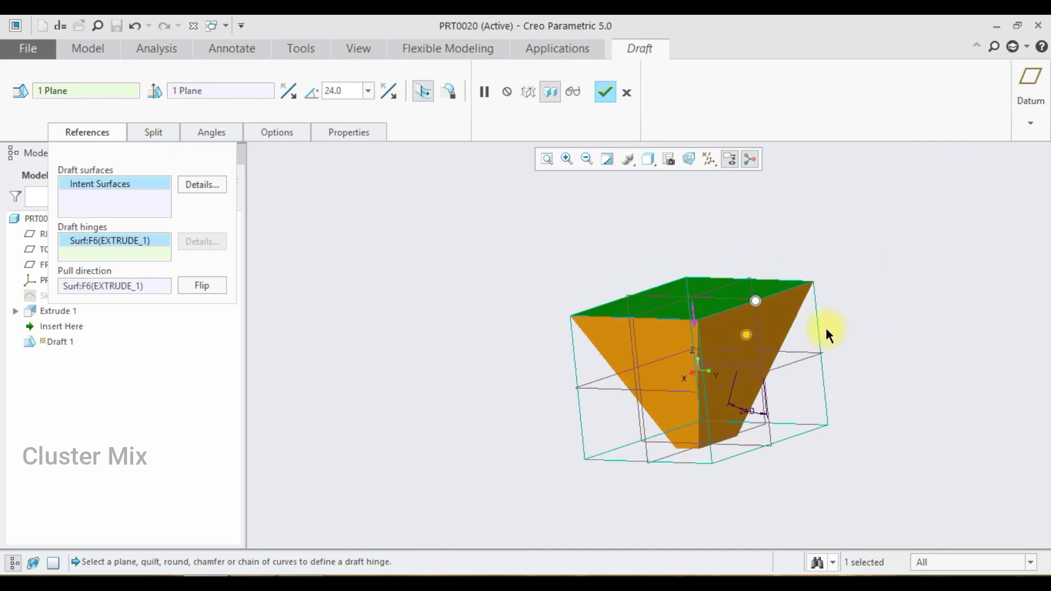
pyautogui.click(746, 335)
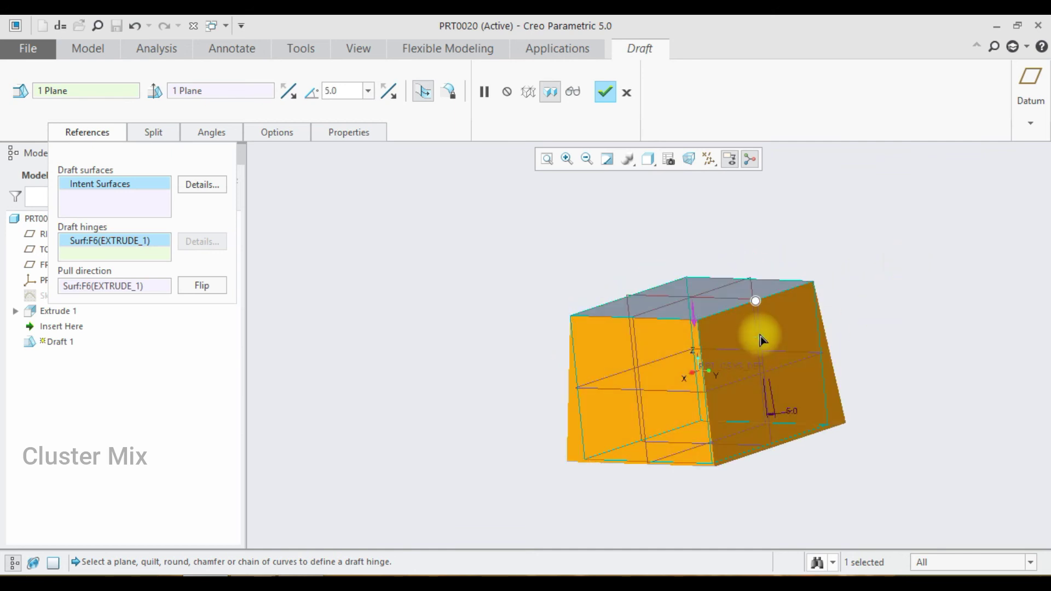
pyautogui.press('Escape')
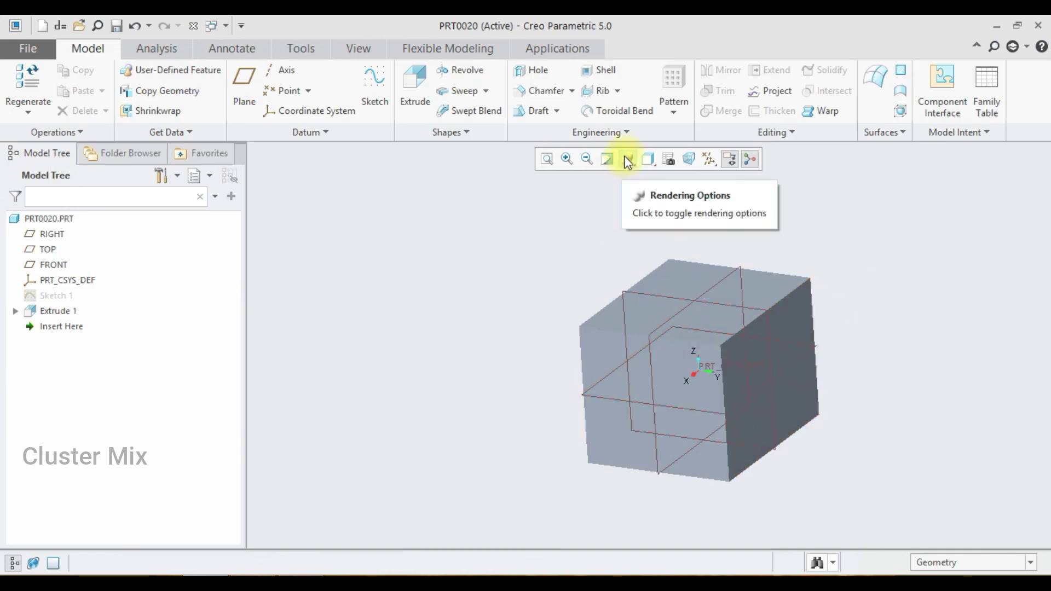
# Round the block's four vertical edges together as intent edges with a radius of about 40.31
pyautogui.click(625, 140)
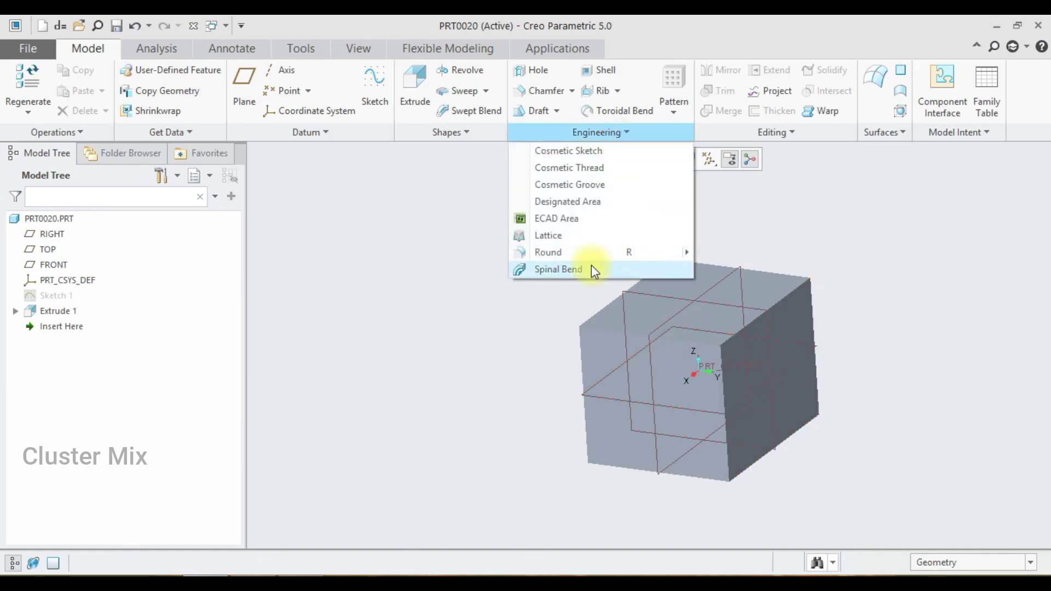
pyautogui.moveTo(591, 260)
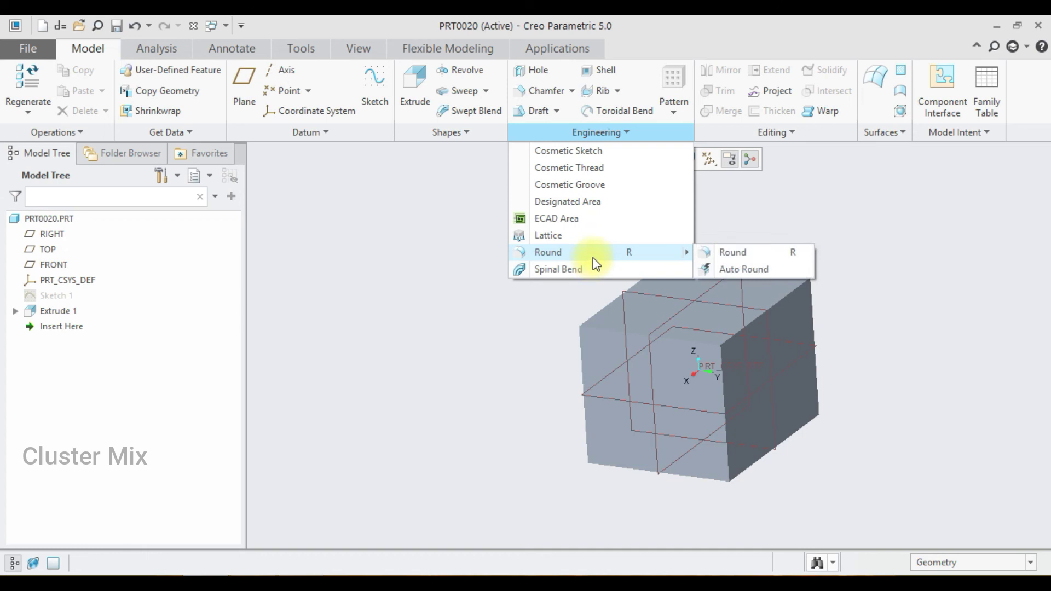
pyautogui.click(799, 192)
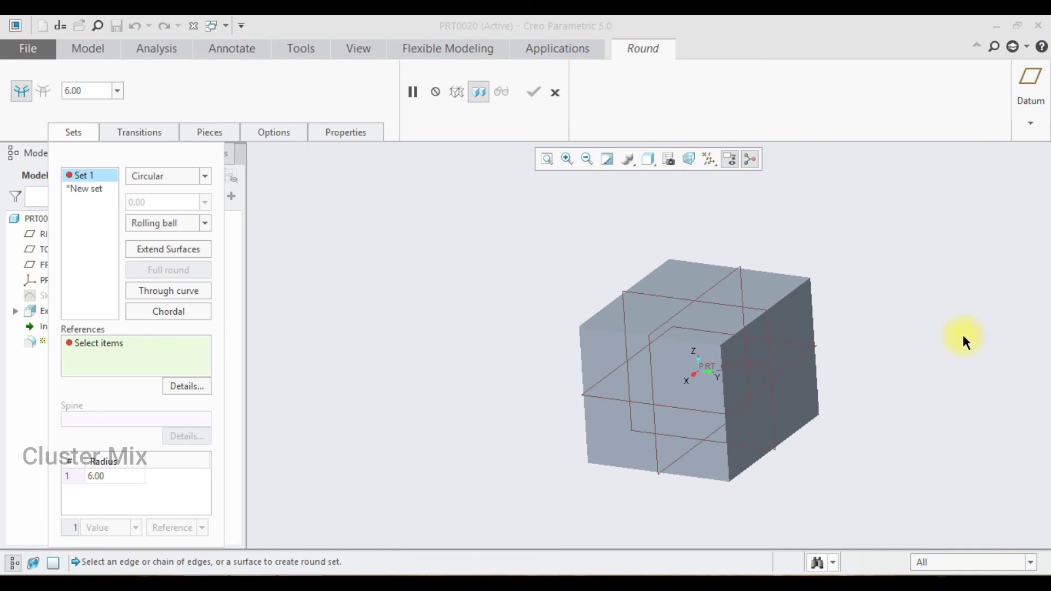
pyautogui.rightClick(724, 413)
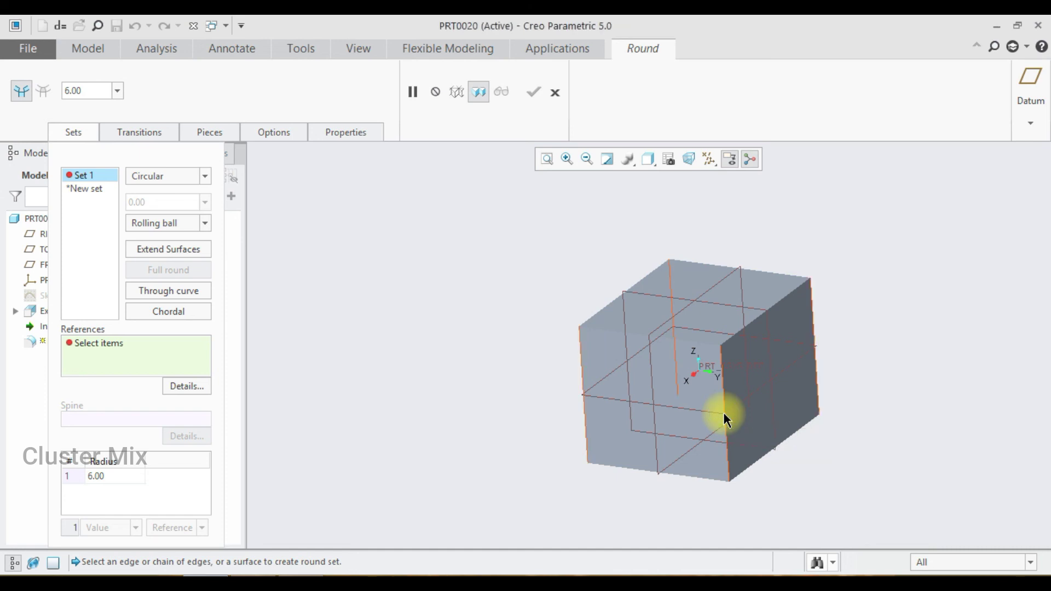
pyautogui.click(724, 414)
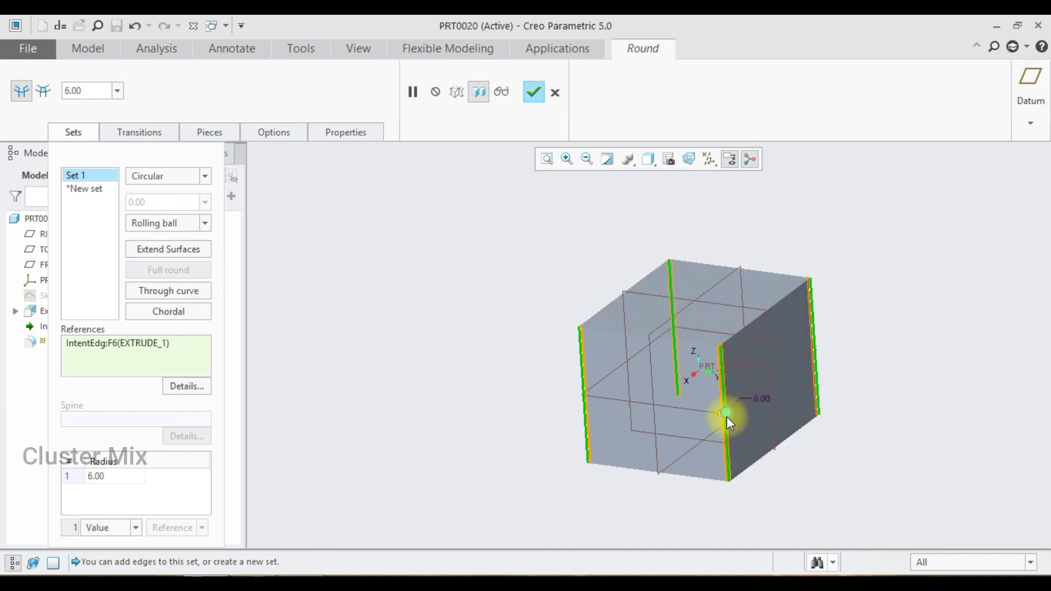
pyautogui.moveTo(727, 414); pyautogui.dragTo(741, 414)
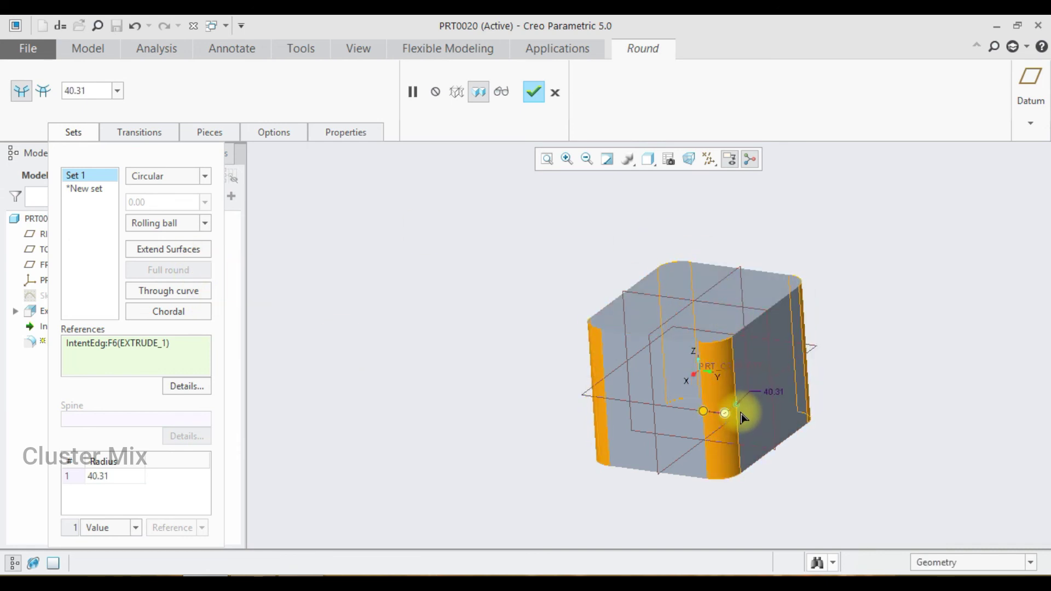
pyautogui.click(528, 93)
pyautogui.click(861, 203)
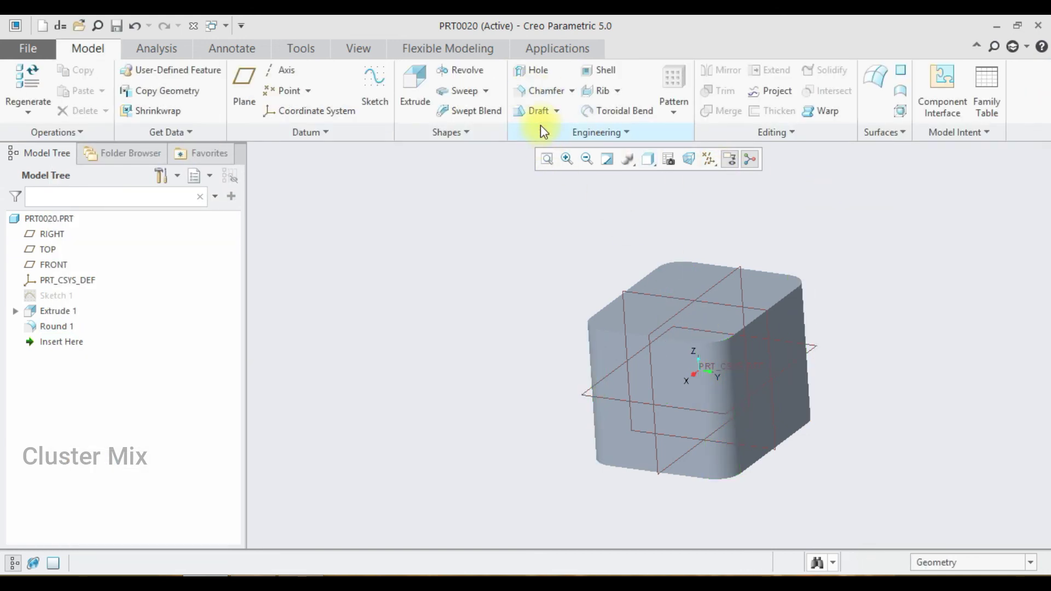
# Start a draft on the rounded block's side faces as intent surfaces, with the top face as the draft hinge
pyautogui.click(540, 107)
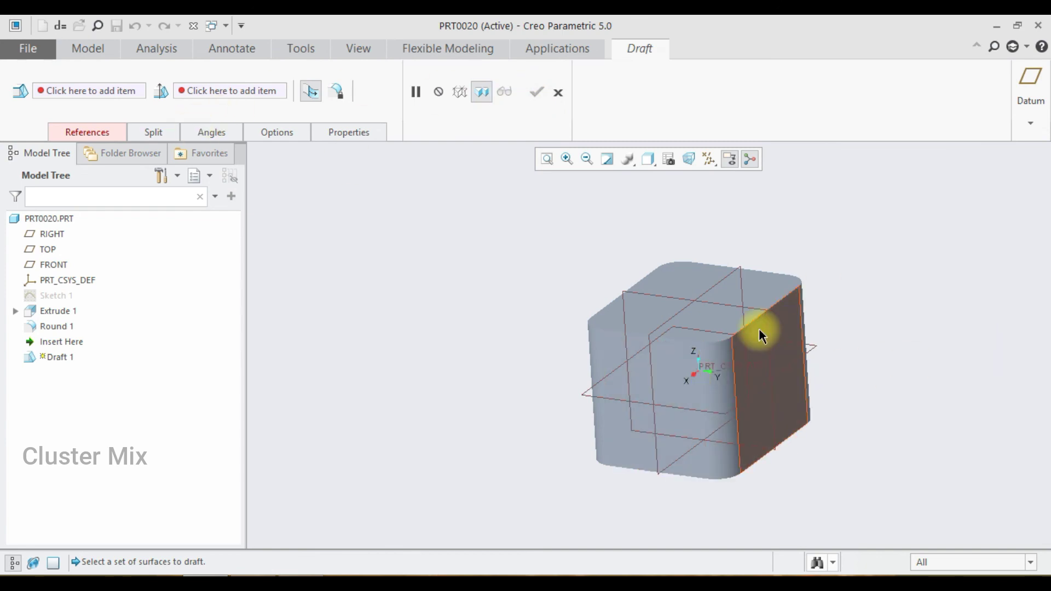
pyautogui.rightClick(634, 395)
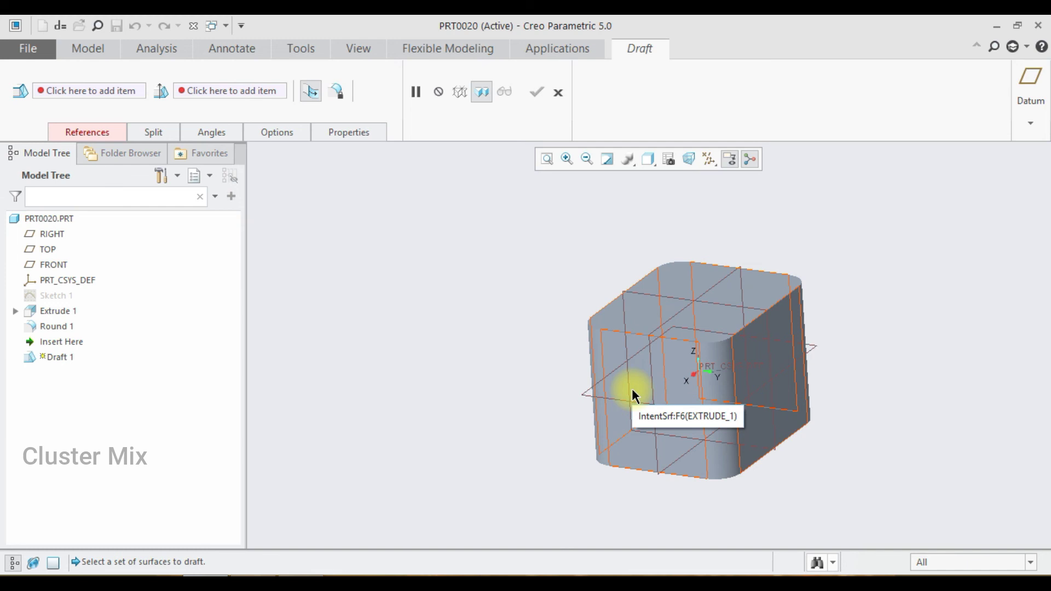
pyautogui.click(633, 395)
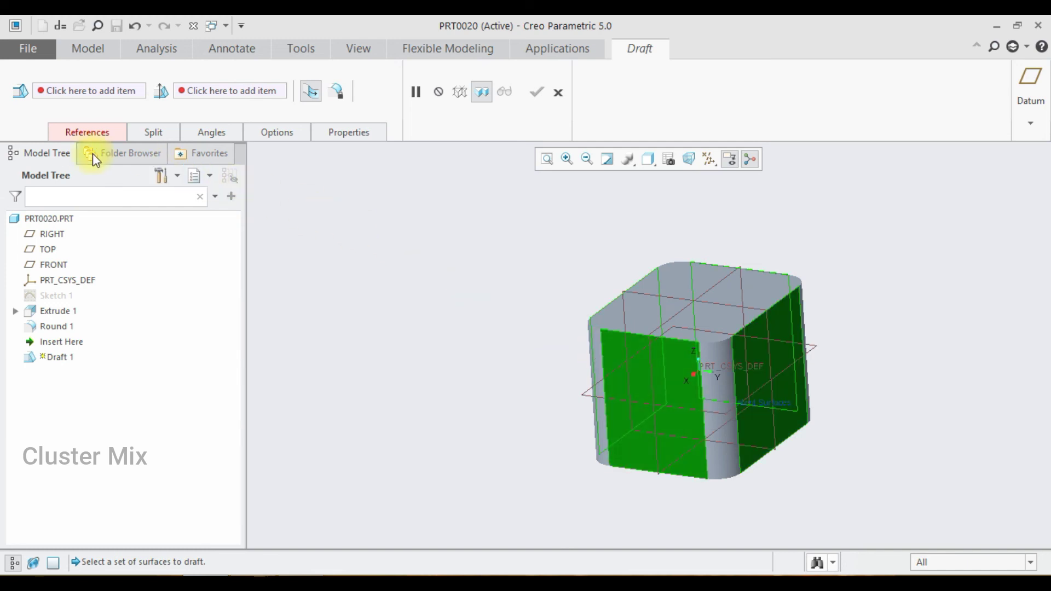
pyautogui.click(100, 130)
pyautogui.click(83, 242)
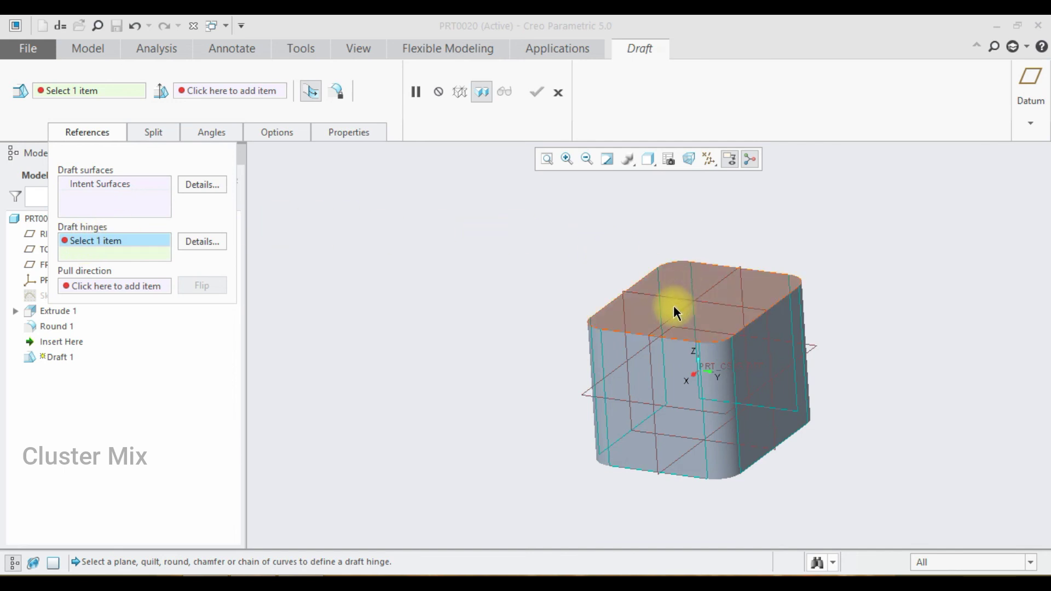
pyautogui.click(652, 315)
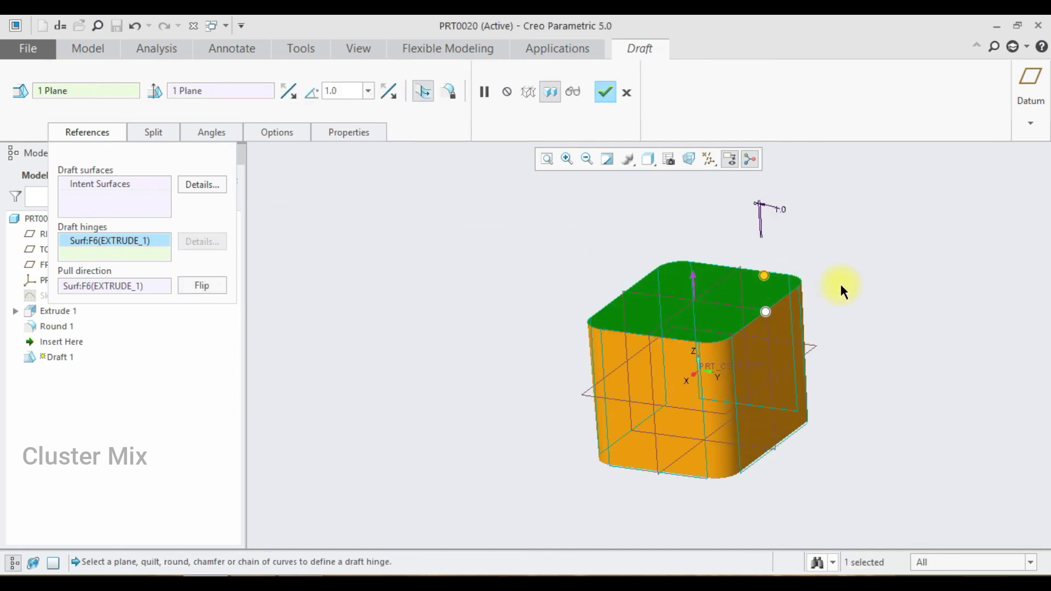
# Set the draft angle to 18 degrees, exclude the inlying round surfaces from drafting, and complete the draft
pyautogui.moveTo(764, 278); pyautogui.dragTo(773, 280)
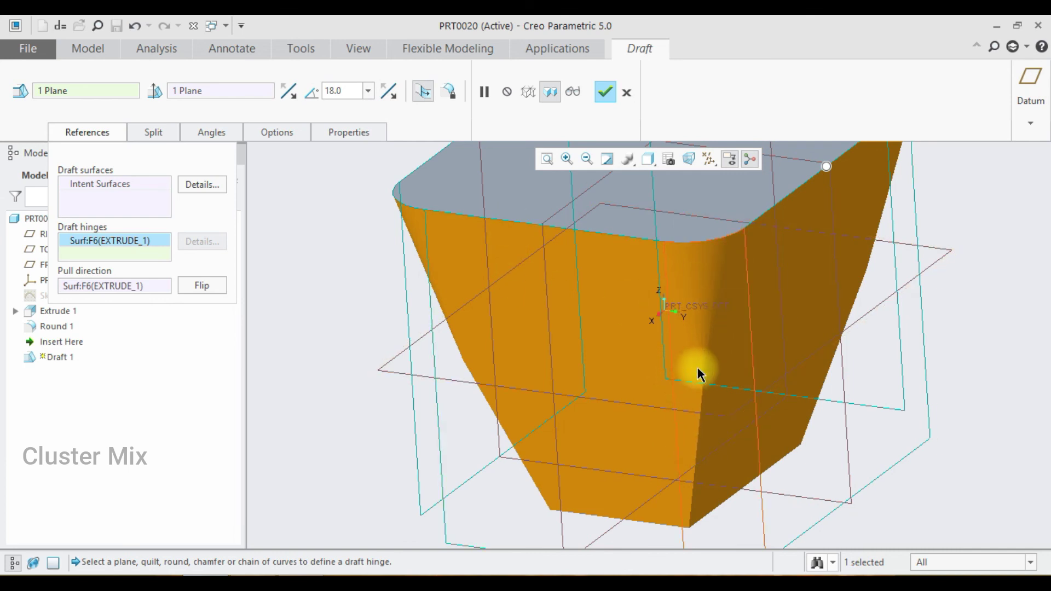
pyautogui.click(448, 94)
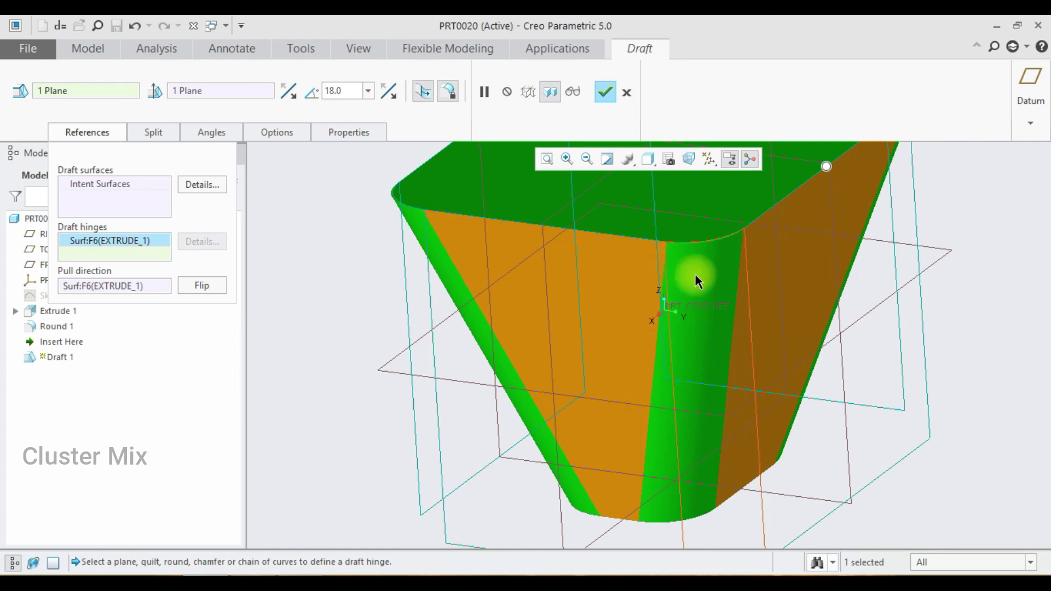
pyautogui.click(606, 93)
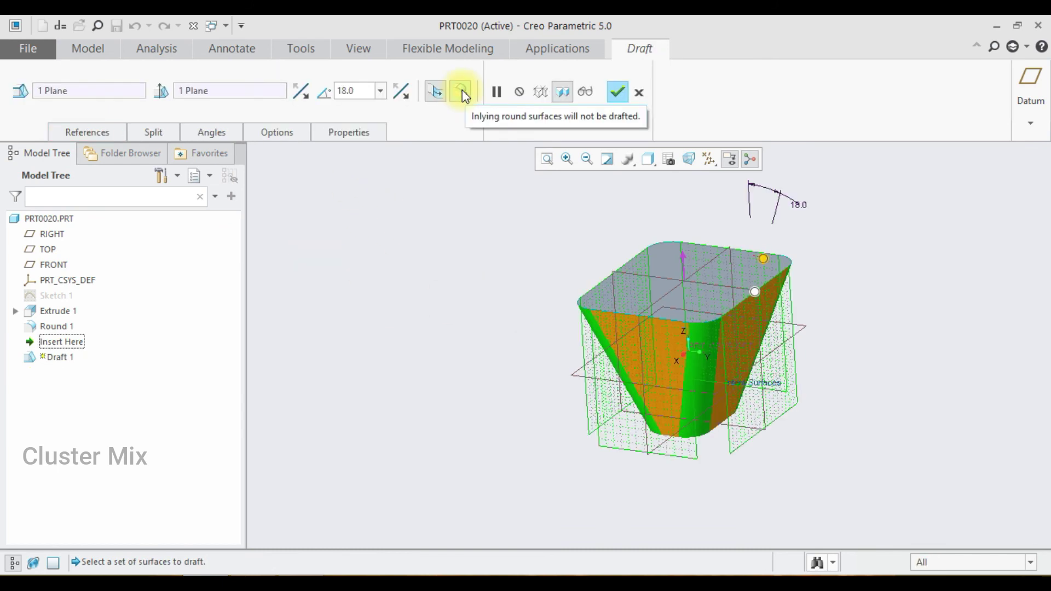
# Redefine the draft so the inlying round surfaces are drafted along with the side faces
pyautogui.click(462, 90)
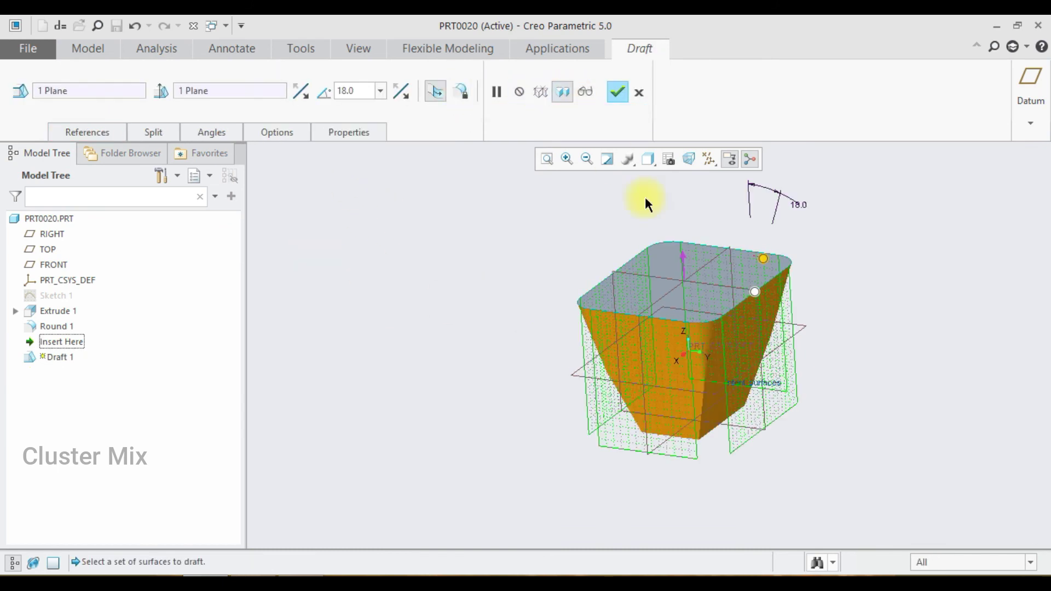
pyautogui.scroll(-5, 710, 431)
pyautogui.scroll(1, 726, 419)
pyautogui.click(610, 84)
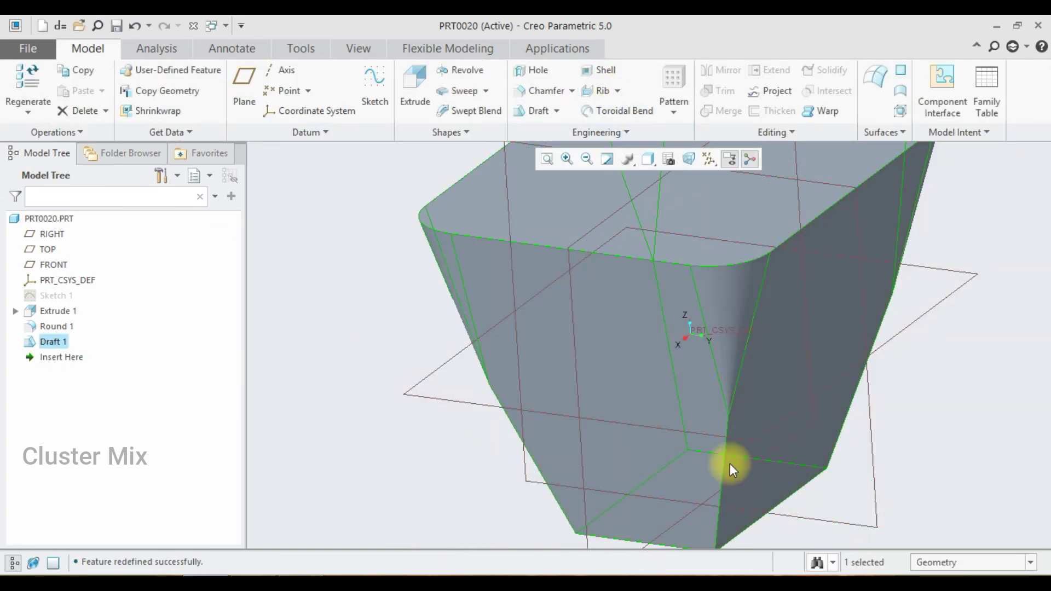